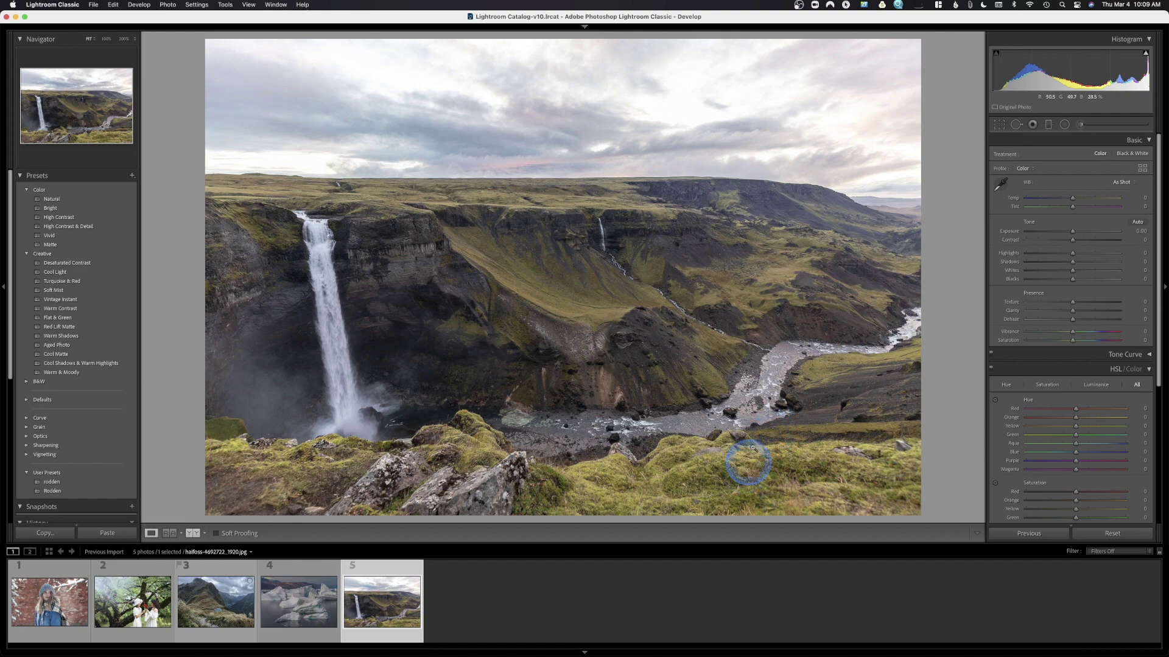
Step: Activate the Adjustment Brush for the waterfall photo
{"action": "left_click", "coordinate": [1080, 125]}
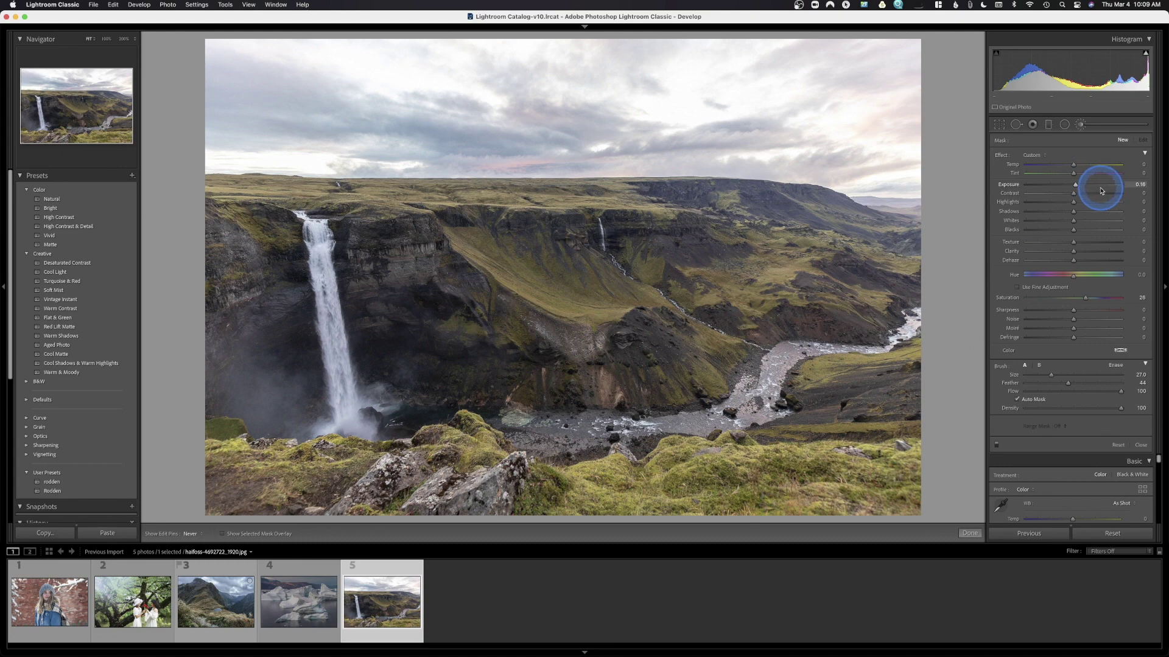
{"action": "mouse_move", "coordinate": [1073, 211]}
{"action": "left_mouse_down"}
{"action": "mouse_move", "coordinate": [1062, 210]}
{"action": "mouse_move", "coordinate": [1070, 186]}
{"action": "left_mouse_up"}
{"action": "scroll", "coordinate": [733, 318], "scroll_direction": "down", "scroll_amount": 4}
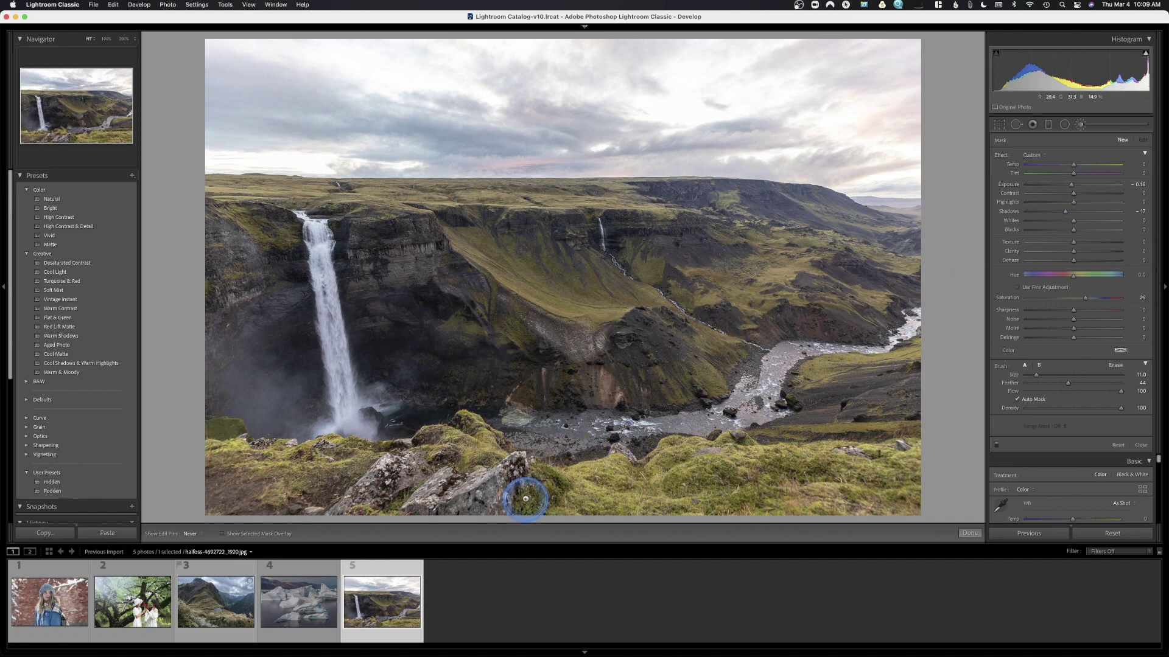
{"action": "left_click_drag", "start_coordinate": [524, 491], "coordinate": [542, 486]}
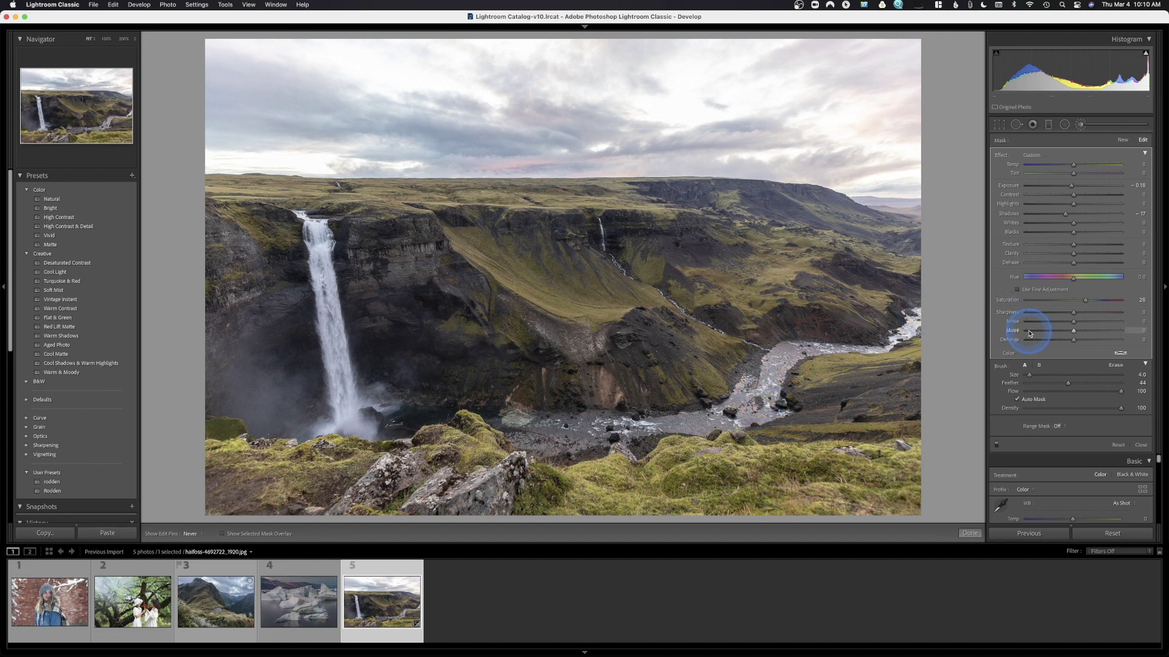
{"action": "left_click", "coordinate": [1107, 533]}
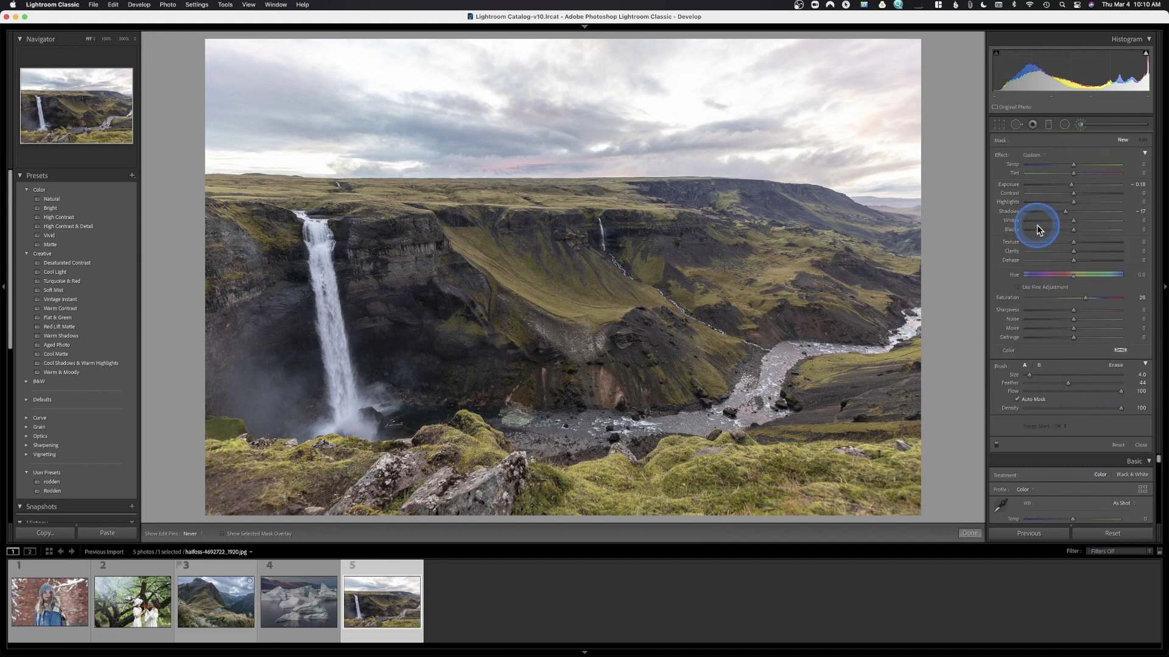
Step: Reset the brush effect and paint the whole canyon below the horizon with a large brush and strongly reduced Shadows
{"action": "double_click", "coordinate": [1002, 155]}
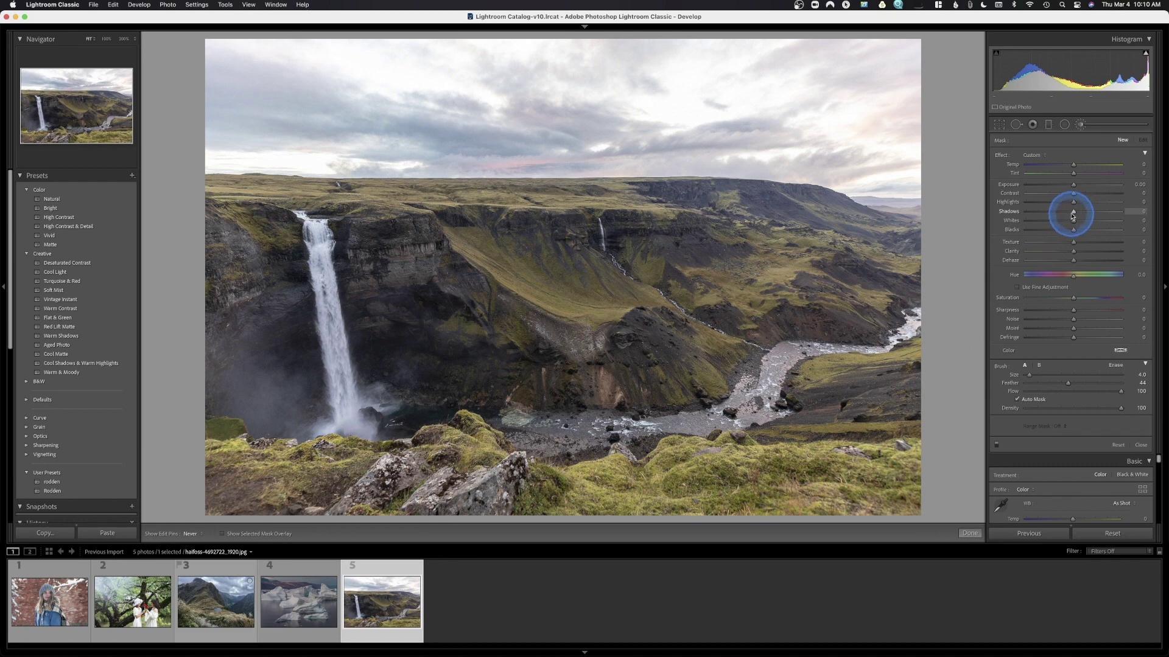
{"action": "left_click_drag", "start_coordinate": [1074, 213], "coordinate": [1054, 218]}
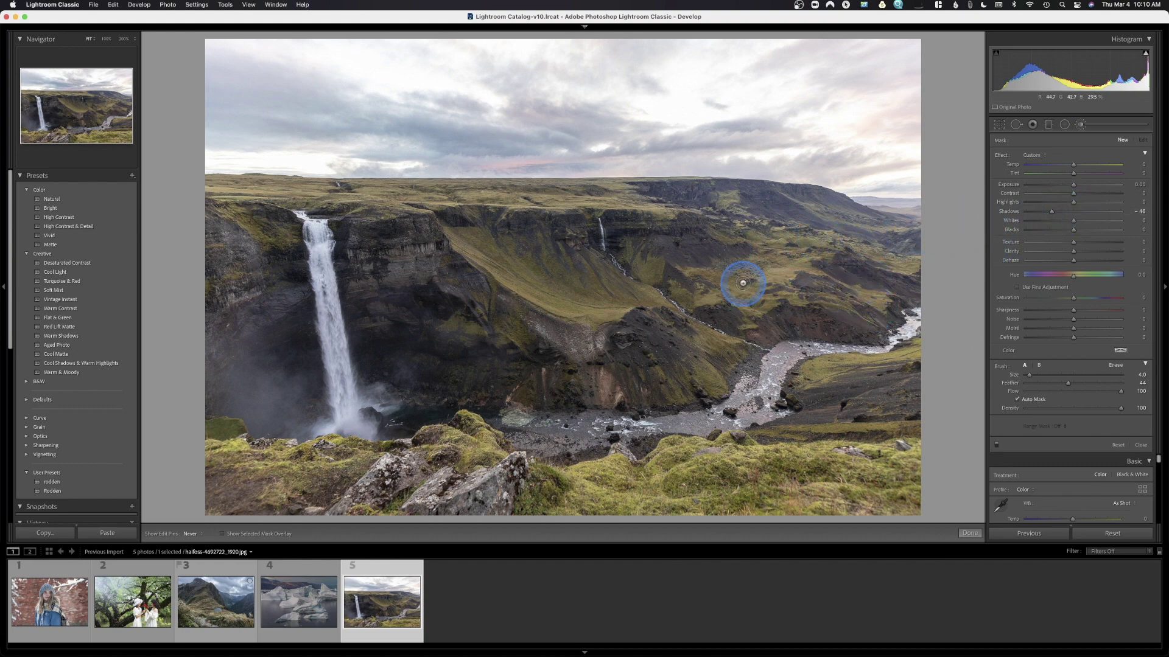
{"action": "scroll", "coordinate": [743, 283], "scroll_direction": "up", "scroll_amount": 3}
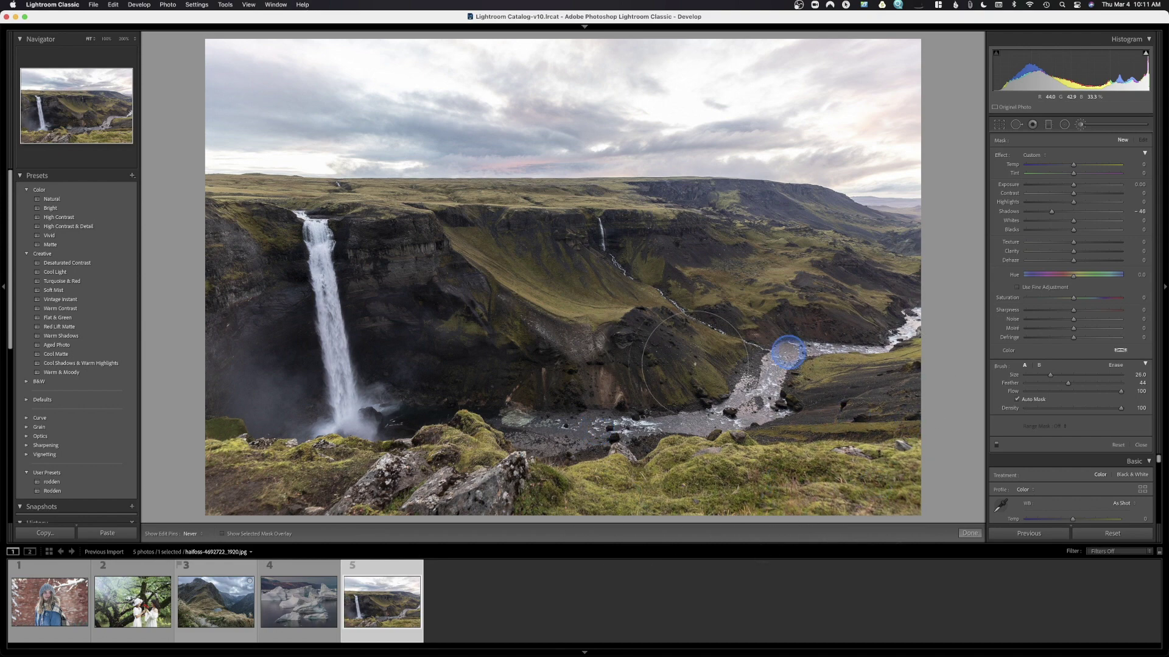
{"action": "left_click", "coordinate": [362, 334]}
Step: Set the painted canyon area's Shadows to -10 and Blacks to -8
{"action": "left_click_drag", "start_coordinate": [1052, 215], "coordinate": [1067, 219]}
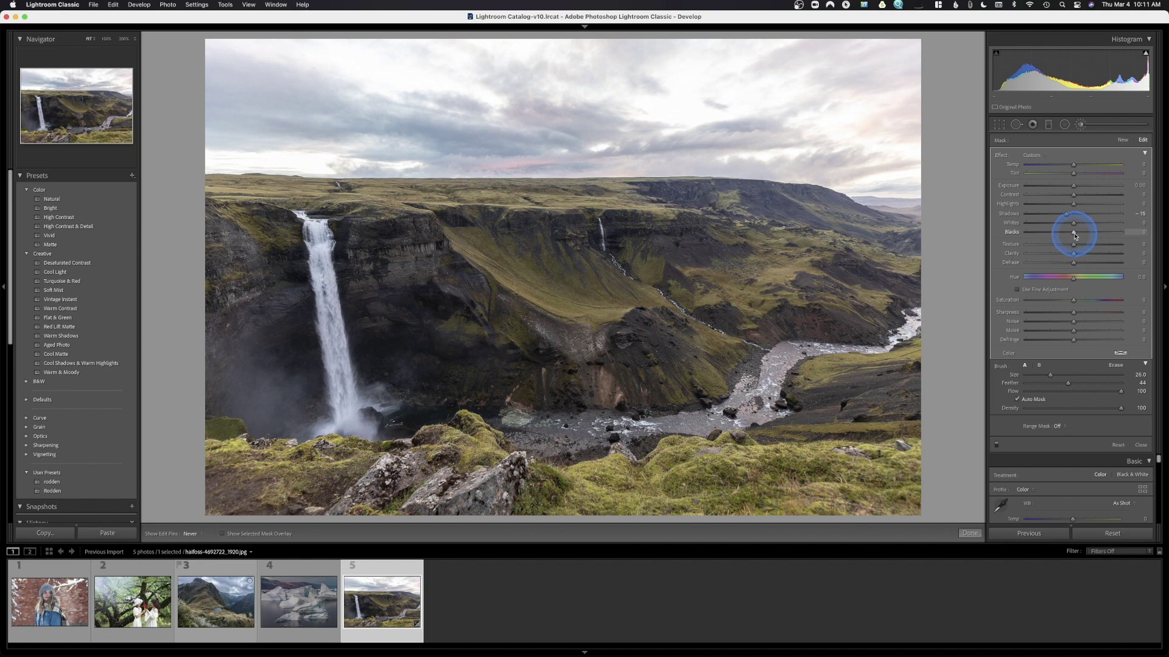
{"action": "left_click_drag", "start_coordinate": [1073, 233], "coordinate": [1070, 216]}
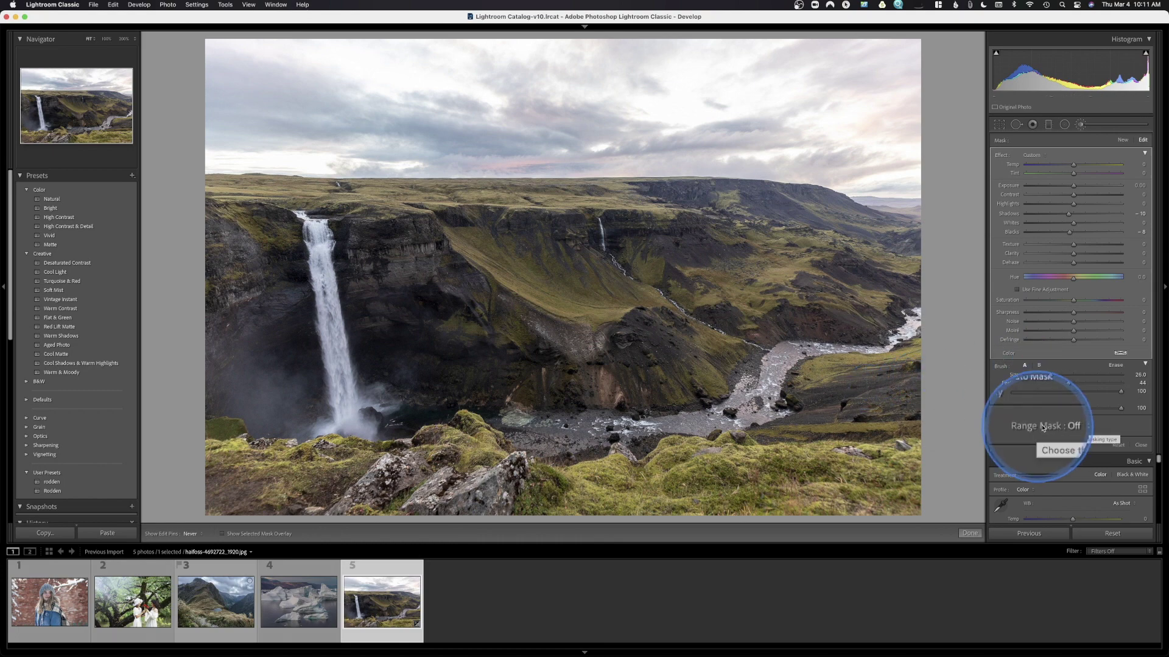
Step: Apply a Luminance range mask with range 0/51 to the darkening brush and compare the photo with and without the effect
{"action": "left_click", "coordinate": [1063, 429]}
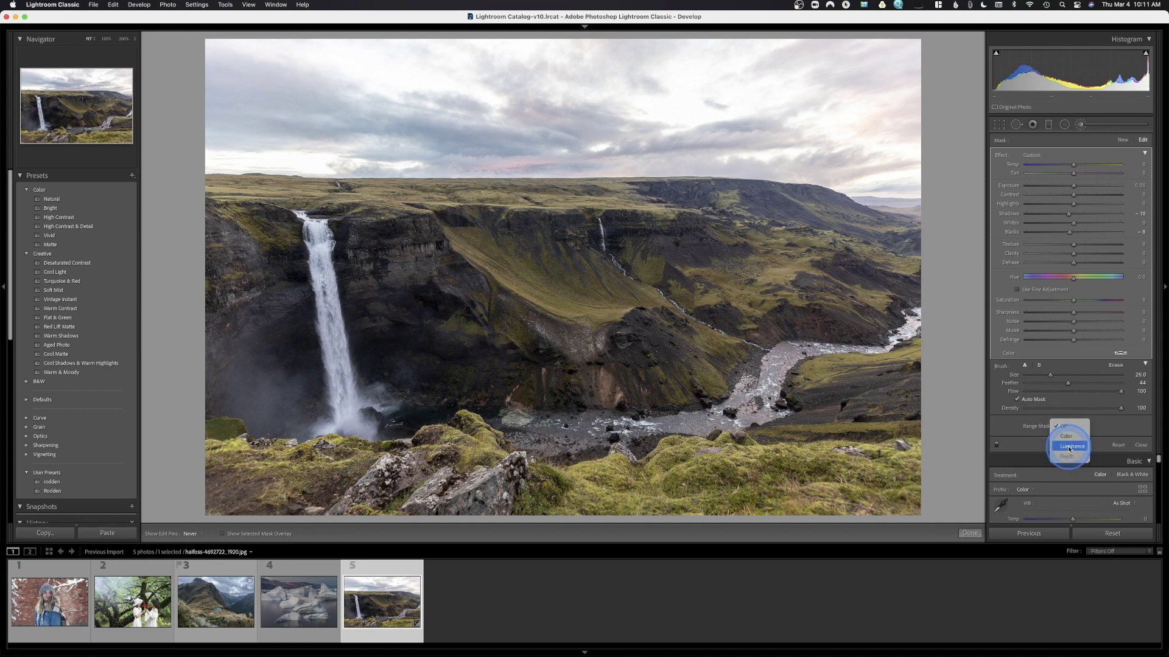
{"action": "left_click", "coordinate": [1069, 447]}
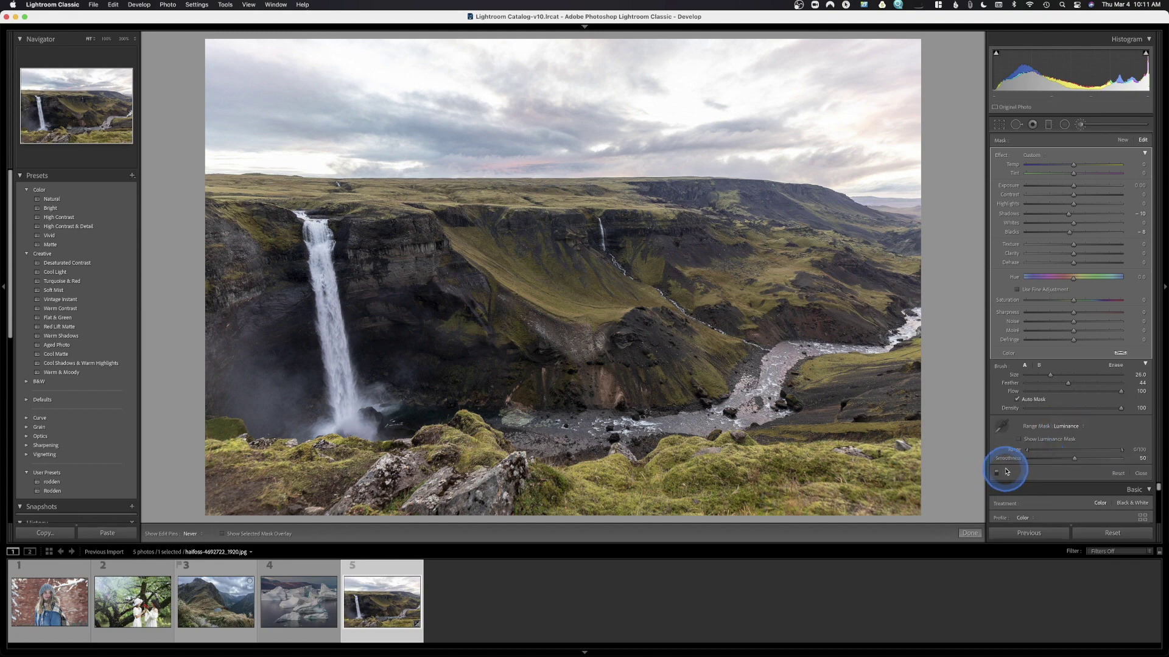
{"action": "left_click", "coordinate": [1021, 440]}
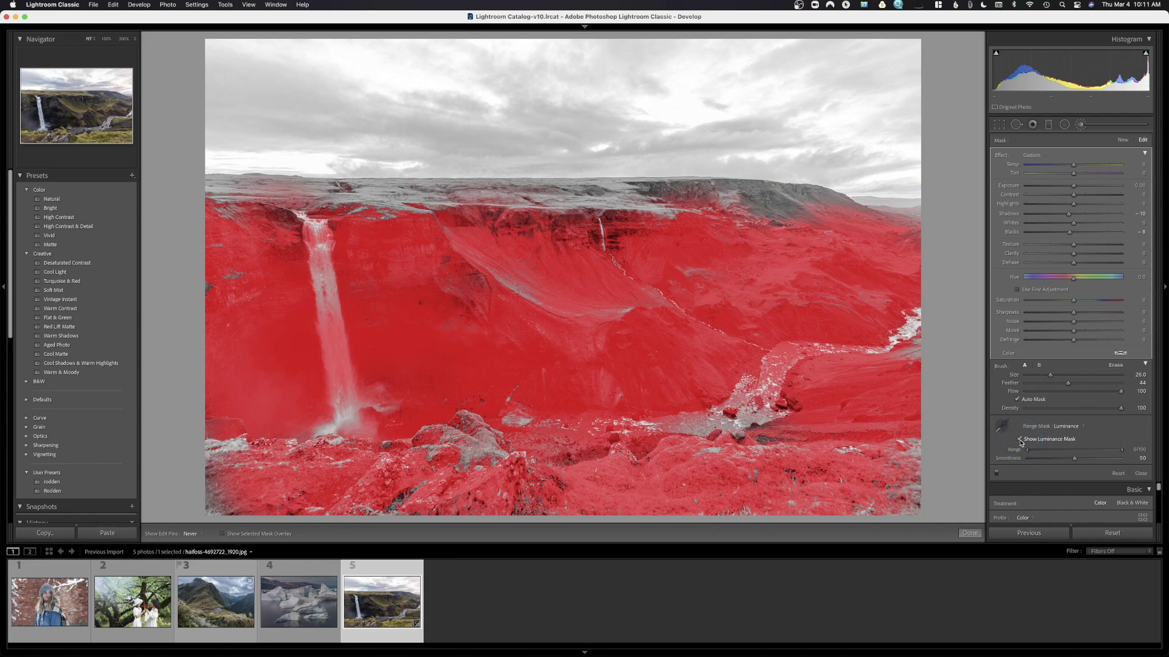
{"action": "left_click", "coordinate": [1020, 440]}
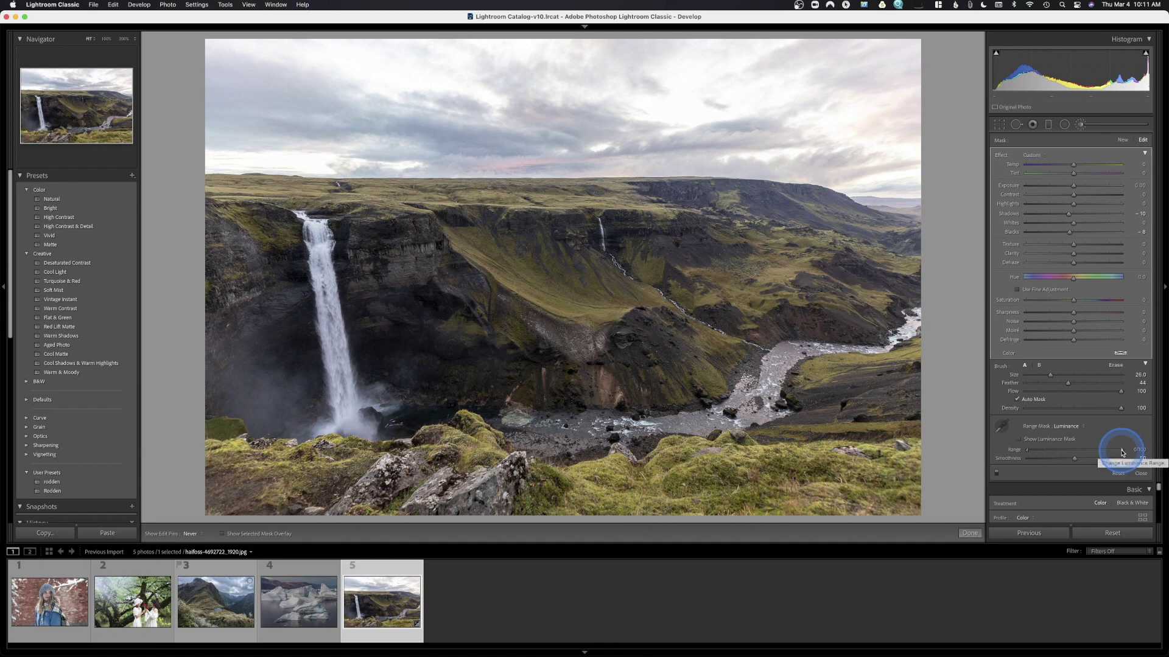
{"action": "left_click_drag", "start_coordinate": [1123, 452], "coordinate": [1082, 456]}
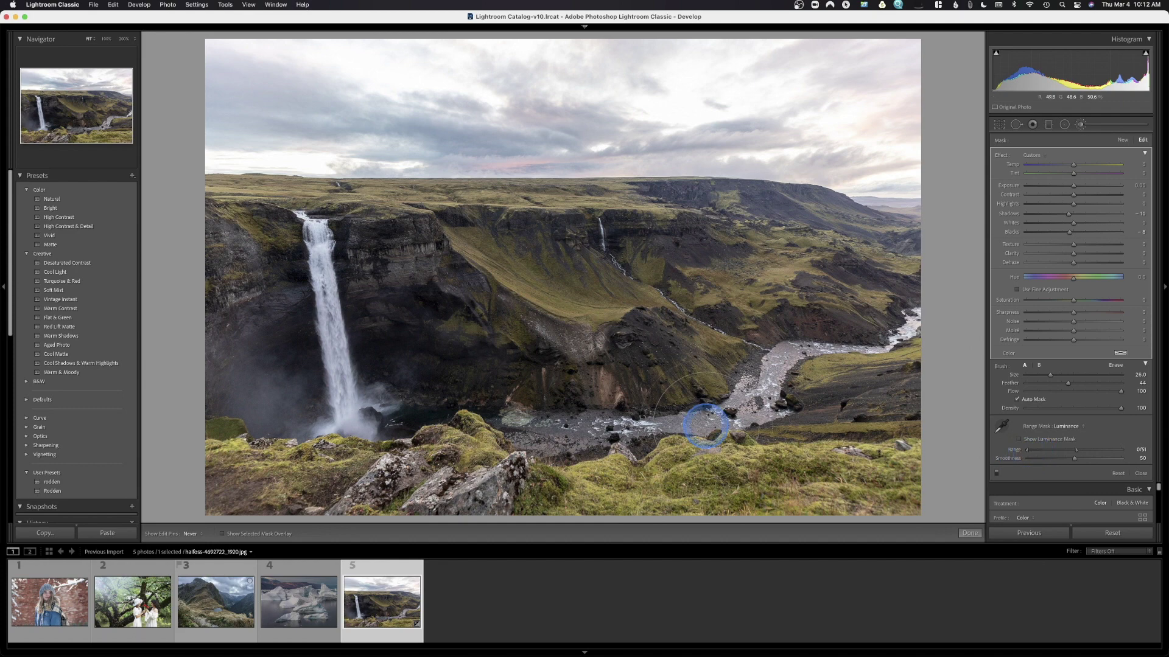
{"action": "left_click", "coordinate": [996, 474]}
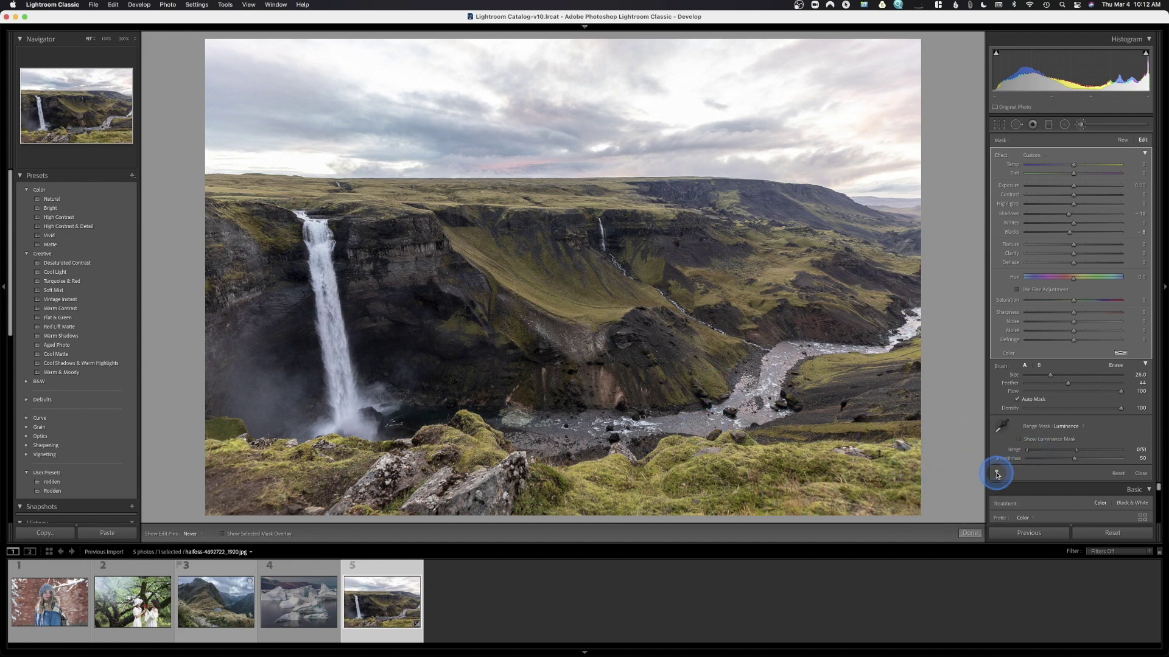
{"action": "left_click", "coordinate": [996, 475]}
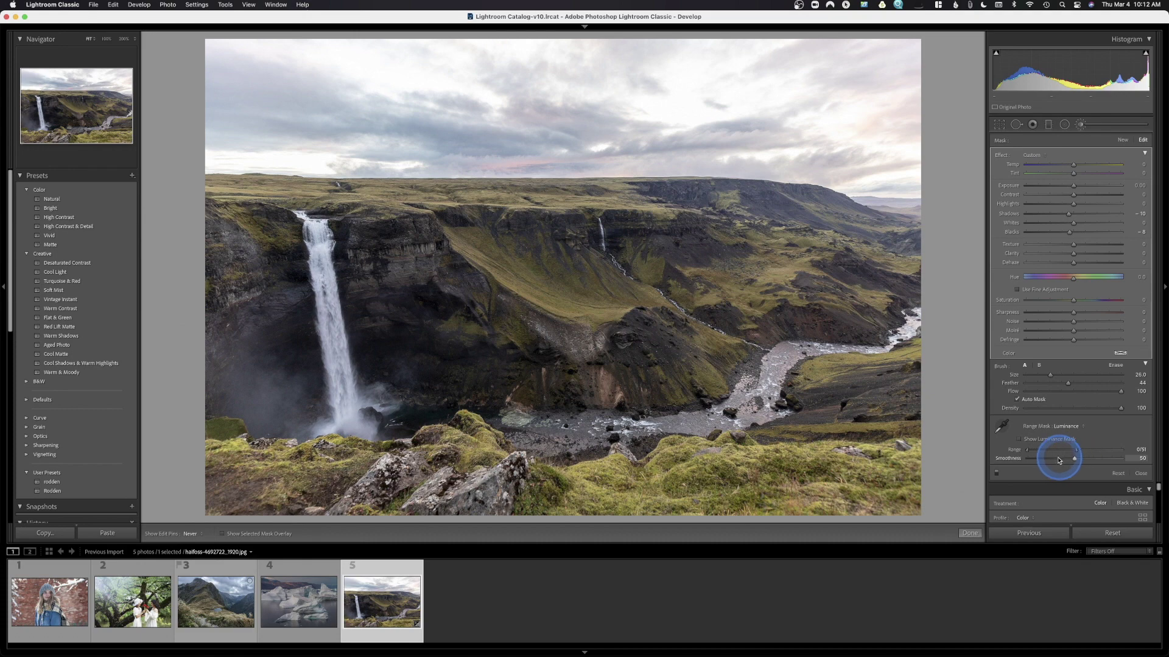
Step: Narrow the darkening brush's luminance range to 0/30 with the luminance mask shown, and hide the mask again
{"action": "left_click", "coordinate": [1020, 440]}
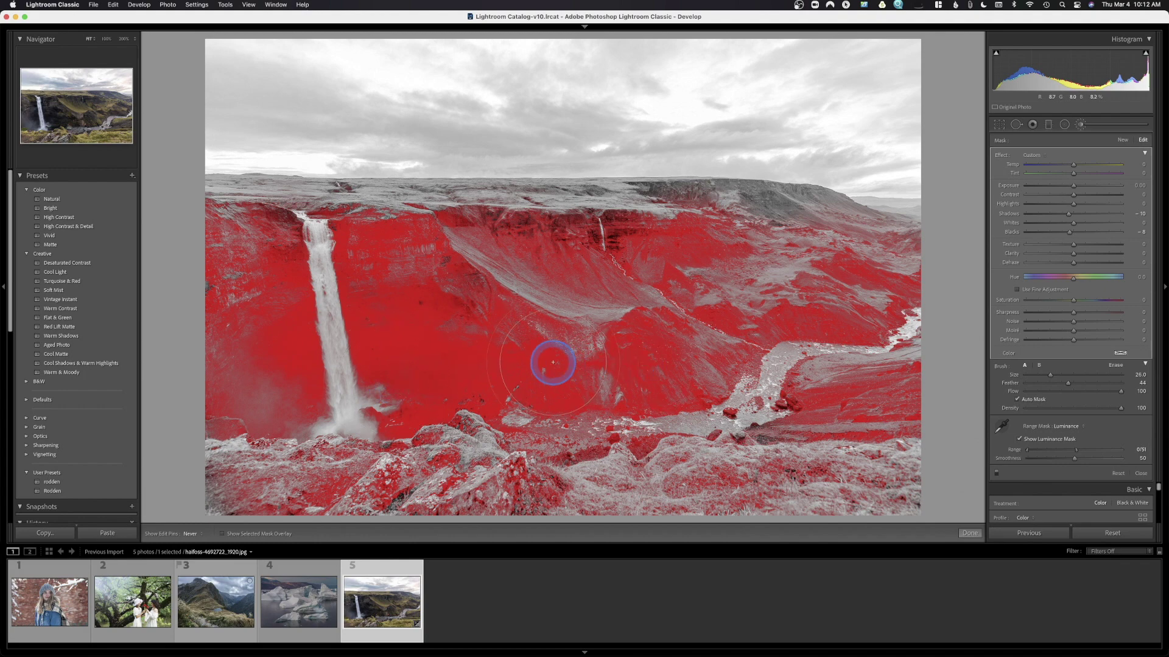
{"action": "left_click_drag", "start_coordinate": [1076, 453], "coordinate": [1073, 453]}
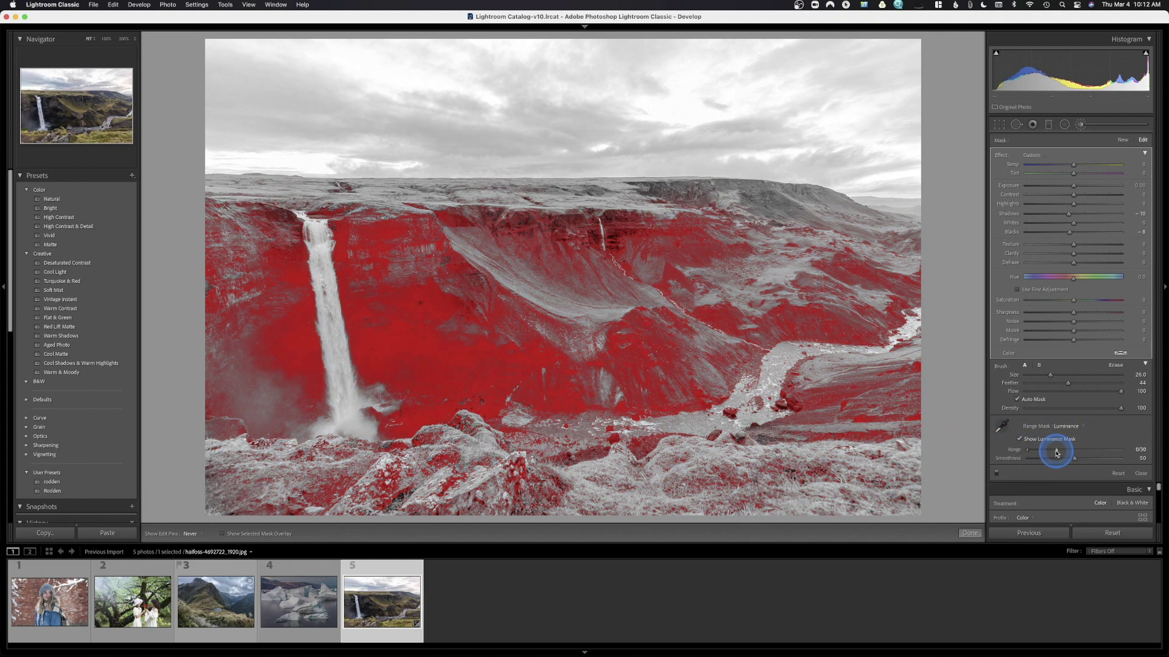
{"action": "mouse_move", "coordinate": [1061, 453]}
{"action": "left_mouse_down"}
{"action": "mouse_move", "coordinate": [1095, 451]}
{"action": "mouse_move", "coordinate": [1060, 453]}
{"action": "left_mouse_up"}
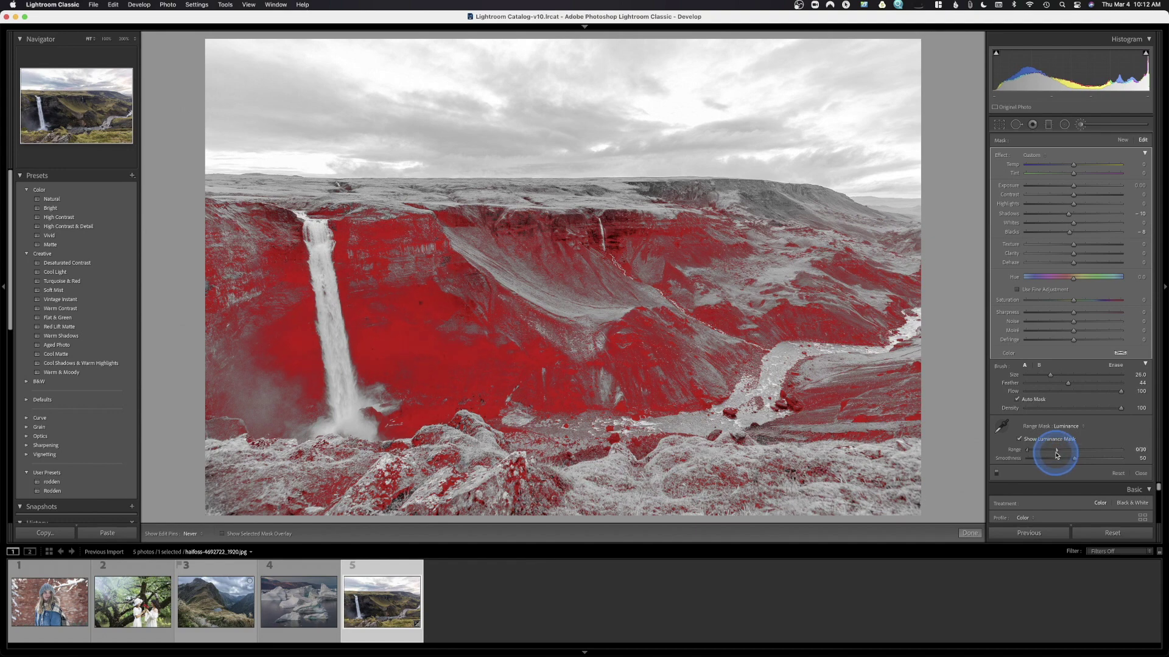
{"action": "left_click", "coordinate": [1017, 439]}
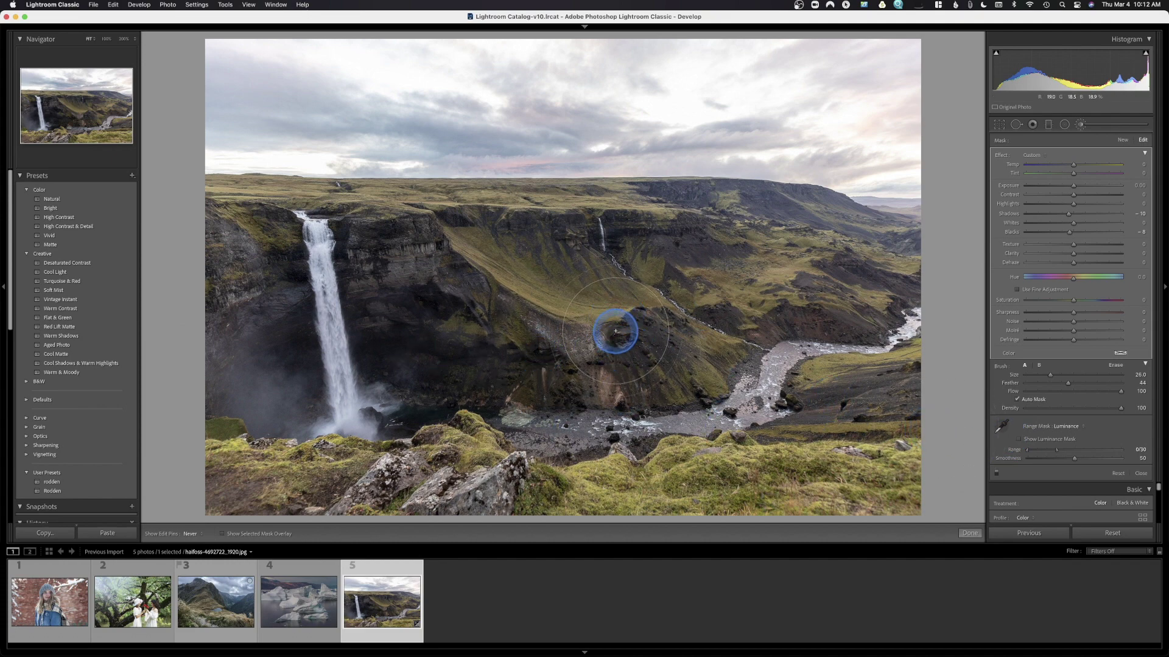
Step: Create a new brush adjustment with Highlights 62 and Exposure about 0.36, and paint it over the canyon and foreground
{"action": "left_click", "coordinate": [1124, 141]}
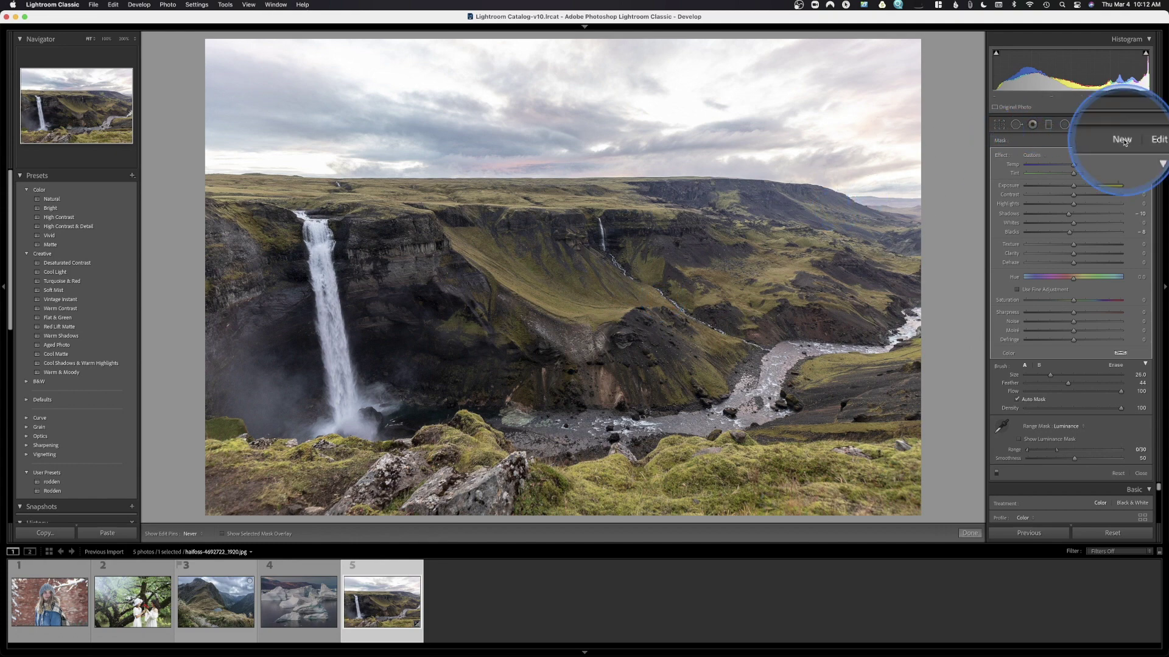
{"action": "left_click_drag", "start_coordinate": [1073, 212], "coordinate": [1052, 213]}
{"action": "double_click", "coordinate": [1009, 212]}
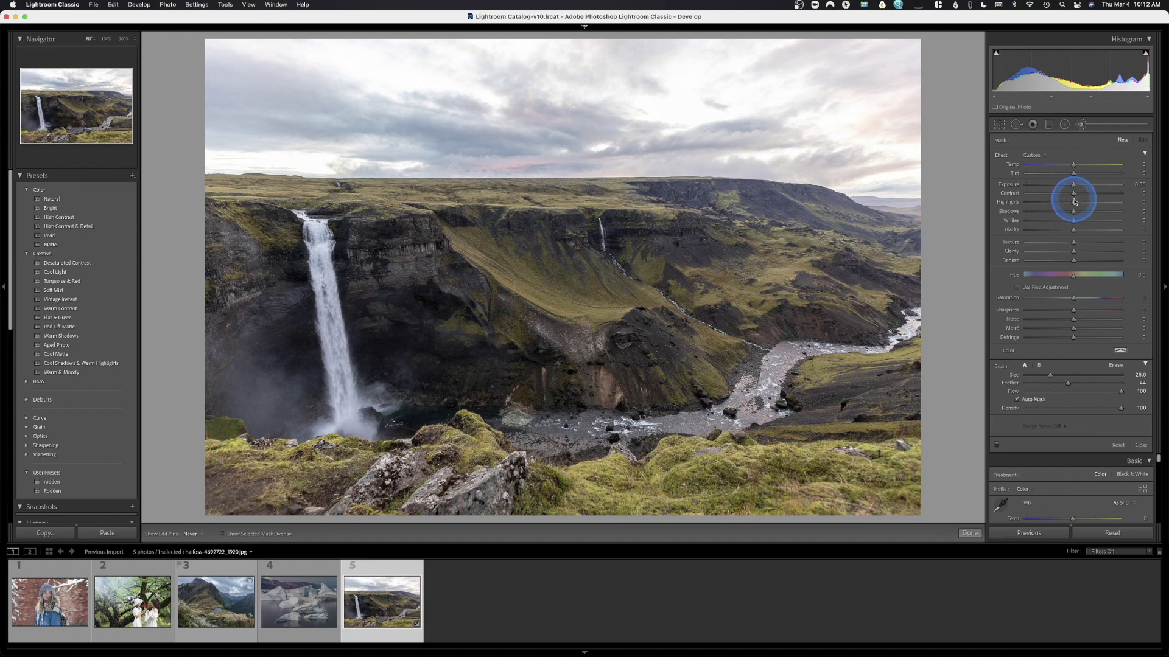
{"action": "mouse_move", "coordinate": [1074, 204]}
{"action": "left_mouse_down"}
{"action": "mouse_move", "coordinate": [1117, 203]}
{"action": "mouse_move", "coordinate": [1092, 210]}
{"action": "mouse_move", "coordinate": [1079, 185]}
{"action": "left_mouse_up"}
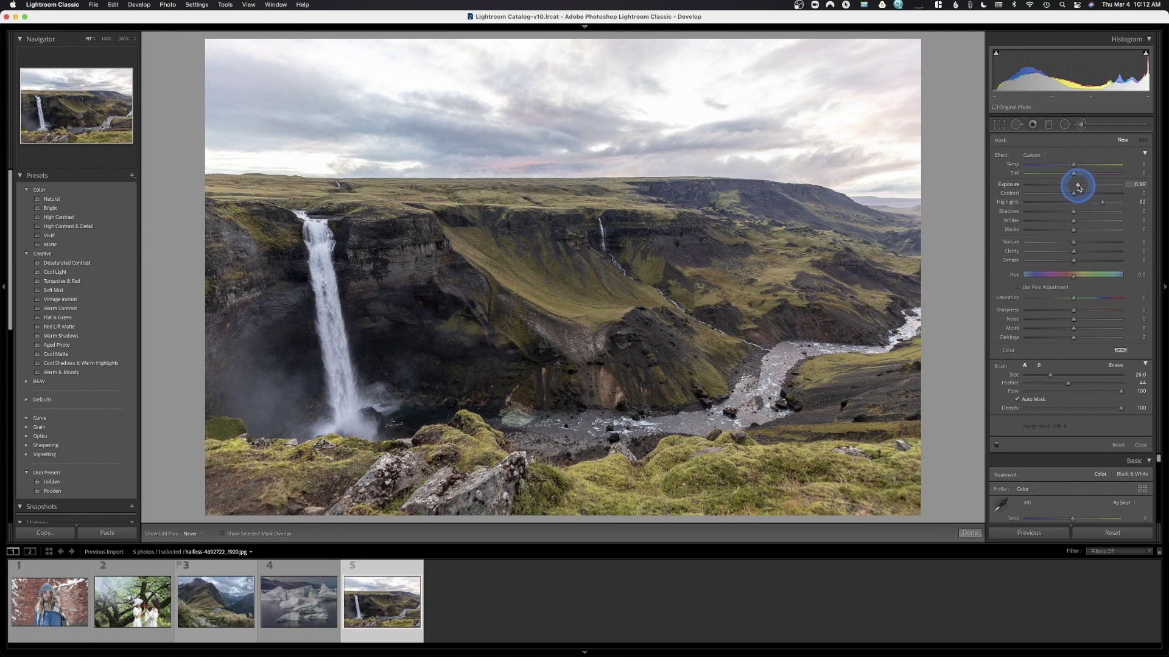
{"action": "mouse_move", "coordinate": [800, 255]}
{"action": "left_mouse_down"}
{"action": "mouse_move", "coordinate": [648, 261]}
{"action": "mouse_move", "coordinate": [715, 256]}
{"action": "mouse_move", "coordinate": [742, 294]}
{"action": "mouse_move", "coordinate": [821, 327]}
{"action": "mouse_move", "coordinate": [853, 399]}
{"action": "mouse_move", "coordinate": [773, 466]}
{"action": "mouse_move", "coordinate": [515, 472]}
{"action": "mouse_move", "coordinate": [306, 442]}
{"action": "mouse_move", "coordinate": [345, 432]}
{"action": "mouse_move", "coordinate": [320, 465]}
{"action": "mouse_move", "coordinate": [222, 390]}
{"action": "mouse_move", "coordinate": [247, 337]}
{"action": "mouse_move", "coordinate": [196, 307]}
{"action": "mouse_move", "coordinate": [215, 251]}
{"action": "mouse_move", "coordinate": [656, 269]}
{"action": "mouse_move", "coordinate": [470, 258]}
{"action": "mouse_move", "coordinate": [537, 243]}
{"action": "mouse_move", "coordinate": [413, 325]}
{"action": "mouse_move", "coordinate": [665, 326]}
{"action": "mouse_move", "coordinate": [511, 375]}
{"action": "mouse_move", "coordinate": [776, 248]}
{"action": "mouse_move", "coordinate": [710, 238]}
{"action": "mouse_move", "coordinate": [789, 240]}
{"action": "mouse_move", "coordinate": [932, 288]}
{"action": "mouse_move", "coordinate": [764, 387]}
{"action": "mouse_move", "coordinate": [755, 451]}
{"action": "mouse_move", "coordinate": [882, 486]}
{"action": "mouse_move", "coordinate": [346, 474]}
{"action": "mouse_move", "coordinate": [349, 339]}
{"action": "mouse_move", "coordinate": [370, 300]}
{"action": "mouse_move", "coordinate": [655, 304]}
{"action": "mouse_move", "coordinate": [616, 331]}
{"action": "left_mouse_up"}
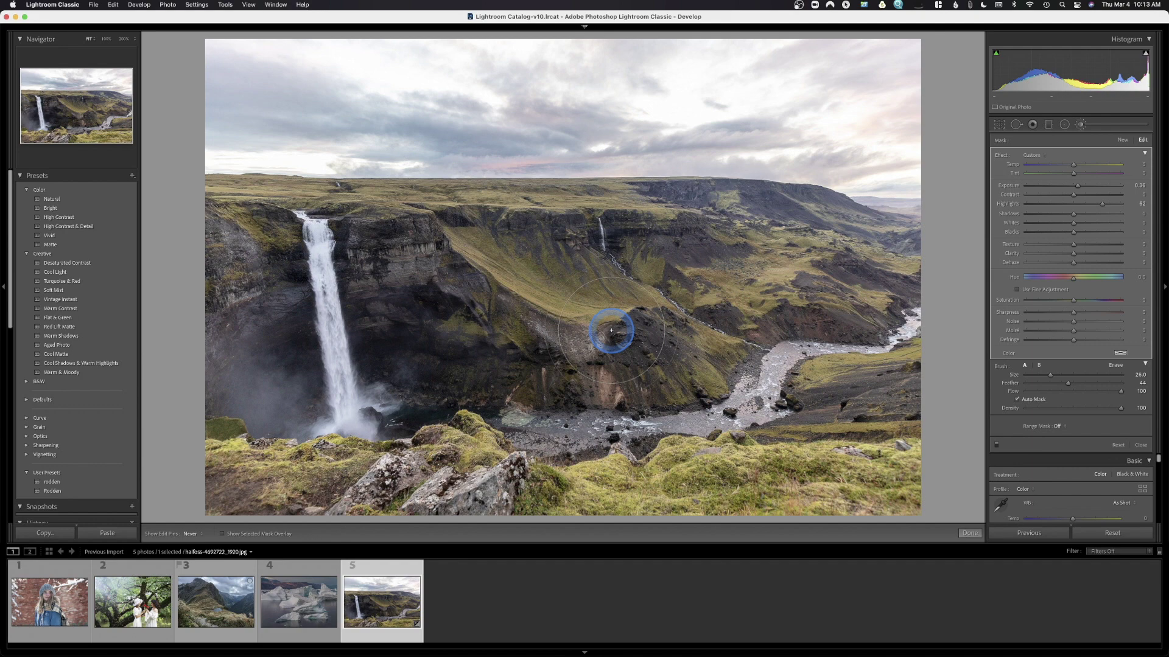
Step: Restrict the brightening brush with a Luminance range mask of 51/100 and check its coverage in the luminance mask view
{"action": "left_click", "coordinate": [1063, 428]}
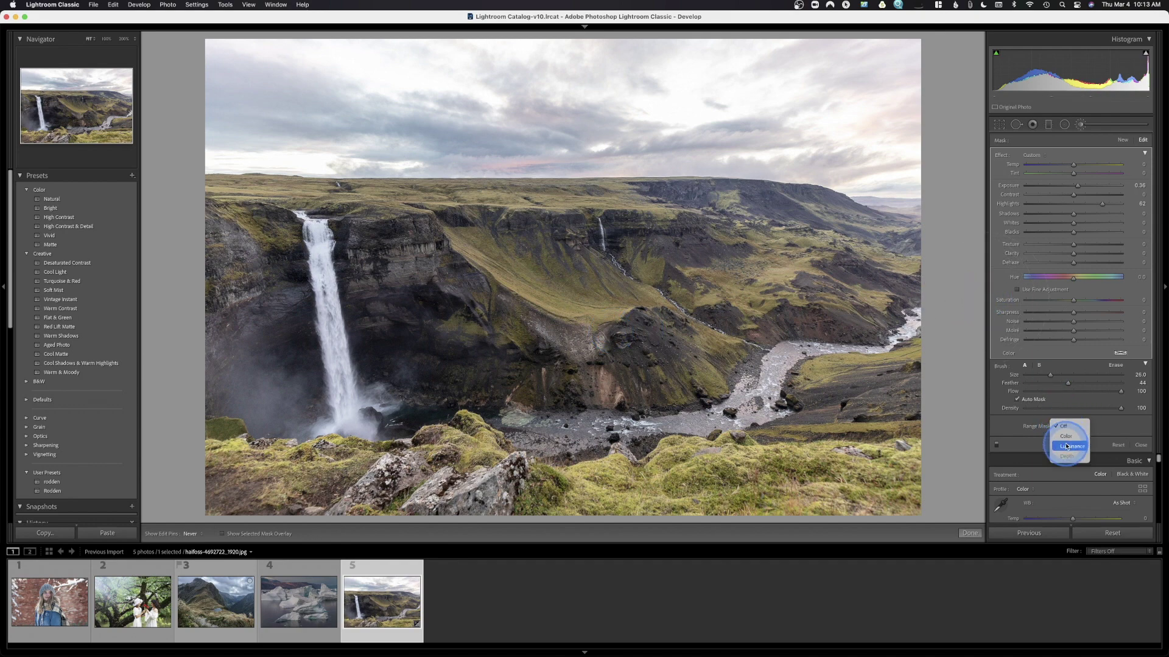
{"action": "left_click", "coordinate": [1067, 447]}
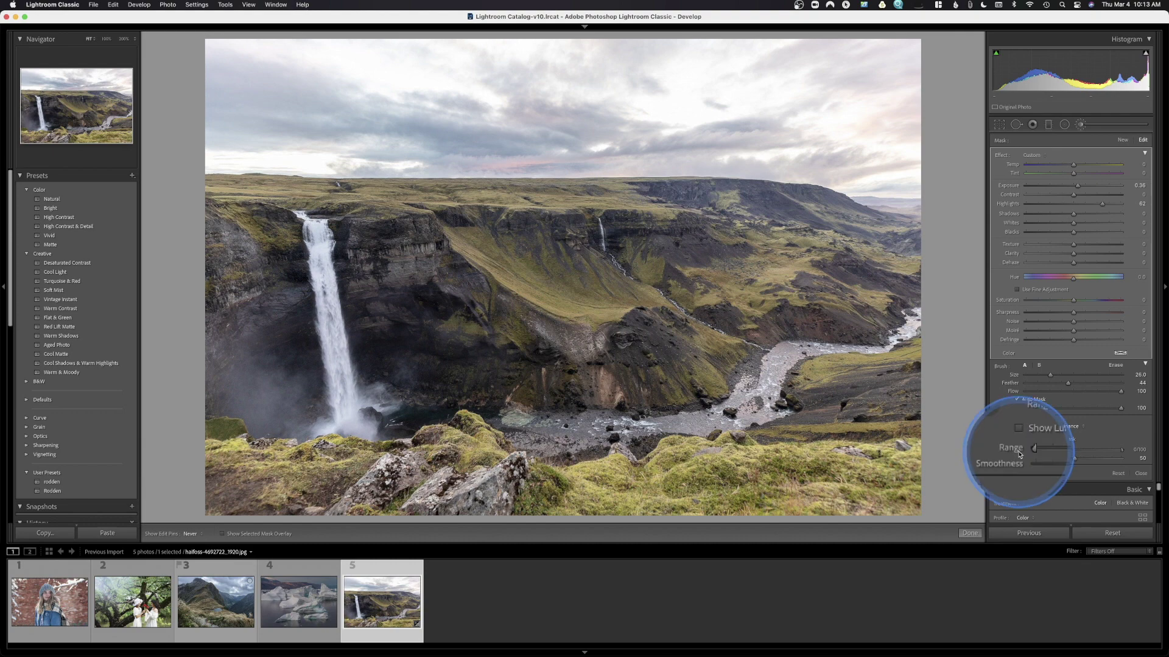
{"action": "left_click_drag", "start_coordinate": [1030, 452], "coordinate": [1075, 451]}
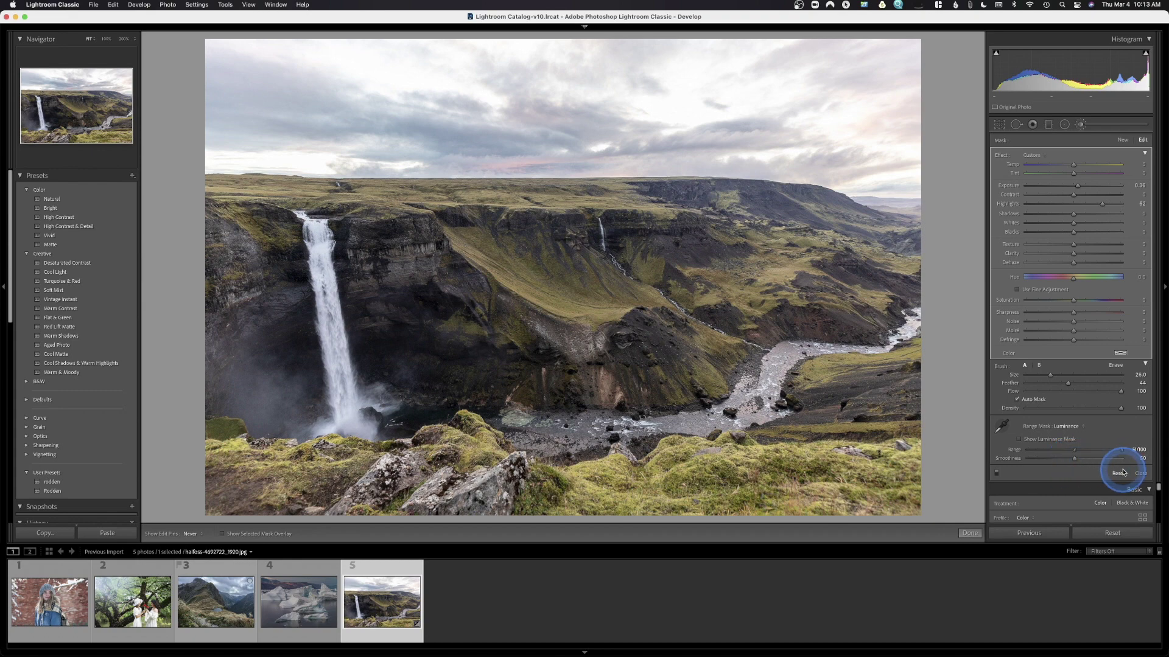
{"action": "left_click", "coordinate": [1021, 440]}
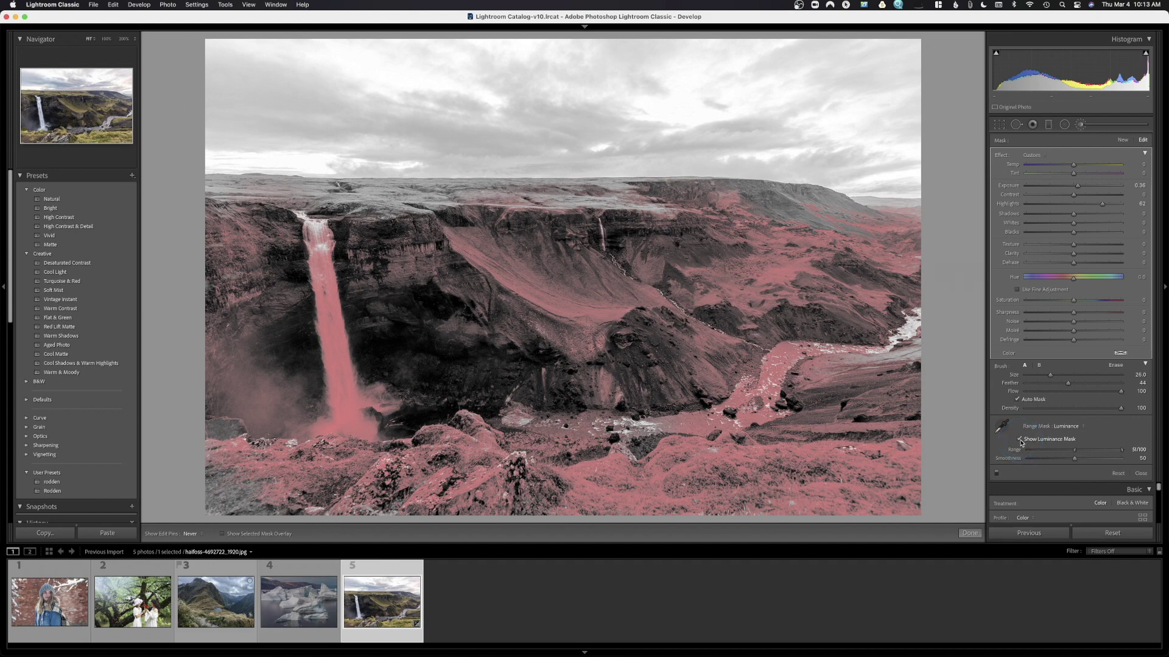
{"action": "left_click", "coordinate": [1021, 440]}
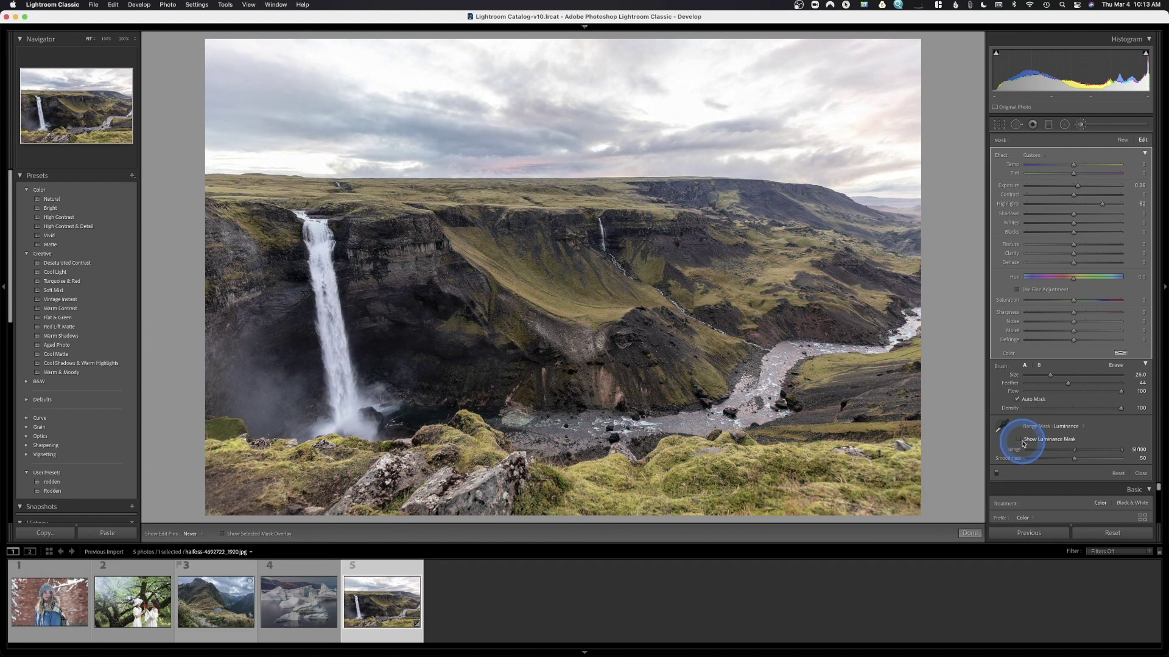
Step: Compare the photo with and without the brush effects, and reduce the brightening brush's Highlights to about 36 and its Contrast slightly
{"action": "left_click", "coordinate": [997, 473]}
{"action": "left_click", "coordinate": [998, 474]}
{"action": "left_click_drag", "start_coordinate": [1088, 201], "coordinate": [1075, 198]}
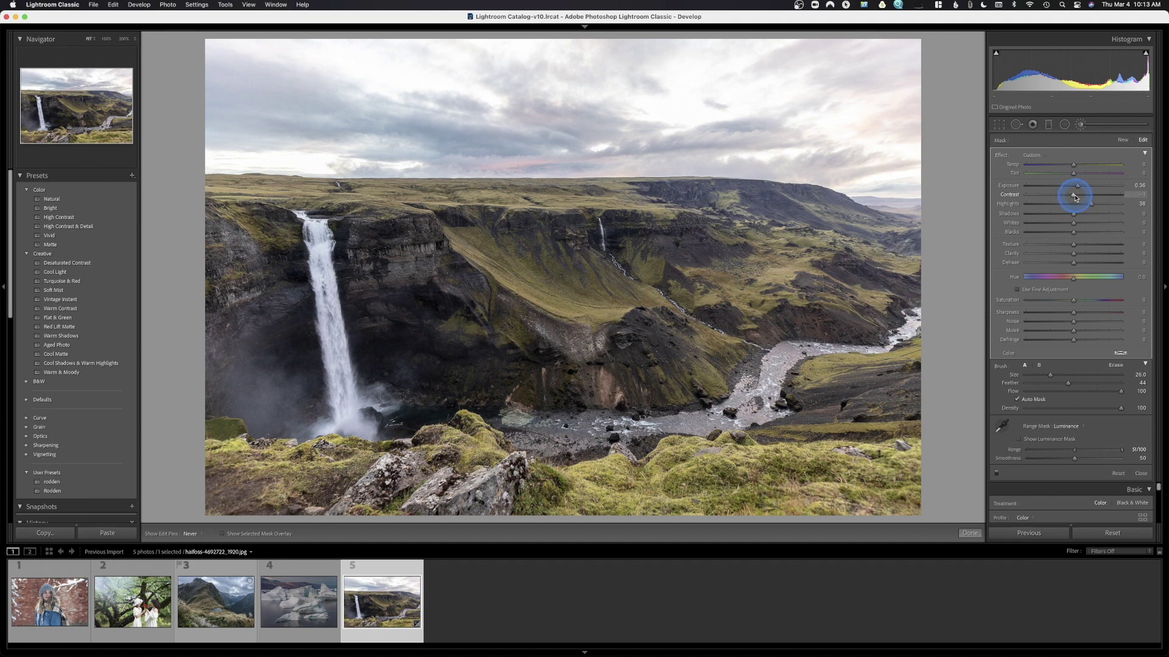
Step: Refine the brightening brush along the photo's right edge, erasing it from the bright river bend, and finish the brush edit
{"action": "left_click_drag", "start_coordinate": [912, 319], "coordinate": [901, 338]}
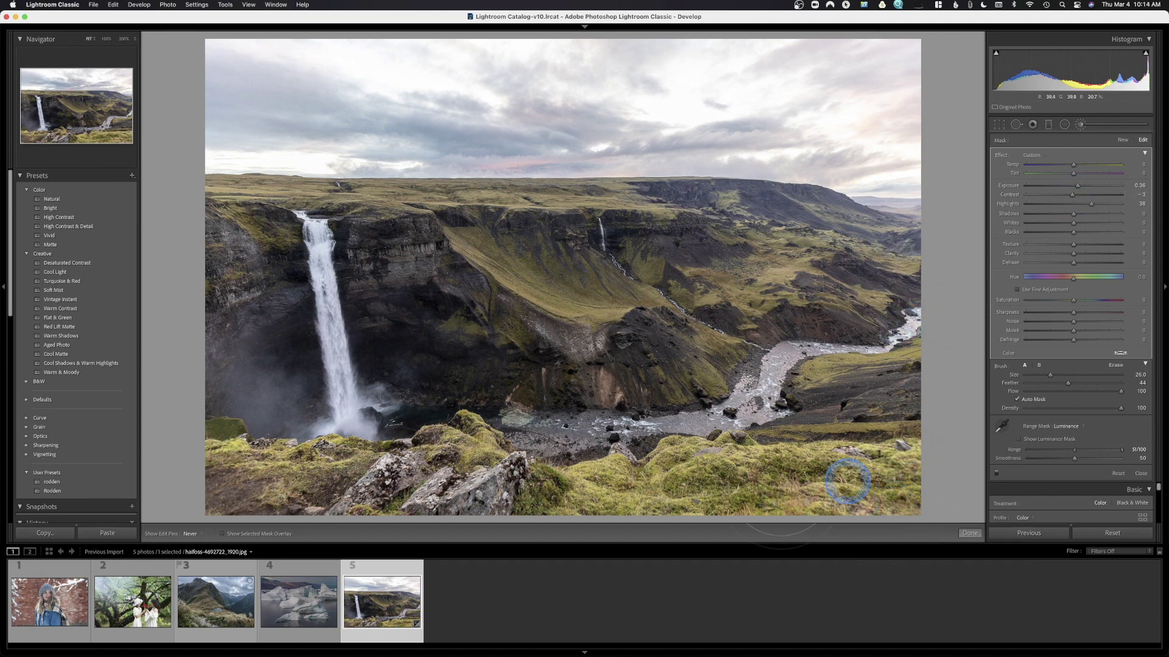
{"action": "mouse_move", "coordinate": [901, 418]}
{"action": "left_mouse_down"}
{"action": "mouse_move", "coordinate": [926, 347]}
{"action": "mouse_move", "coordinate": [974, 321]}
{"action": "mouse_move", "coordinate": [907, 315]}
{"action": "mouse_move", "coordinate": [907, 334]}
{"action": "mouse_move", "coordinate": [901, 325]}
{"action": "left_mouse_up"}
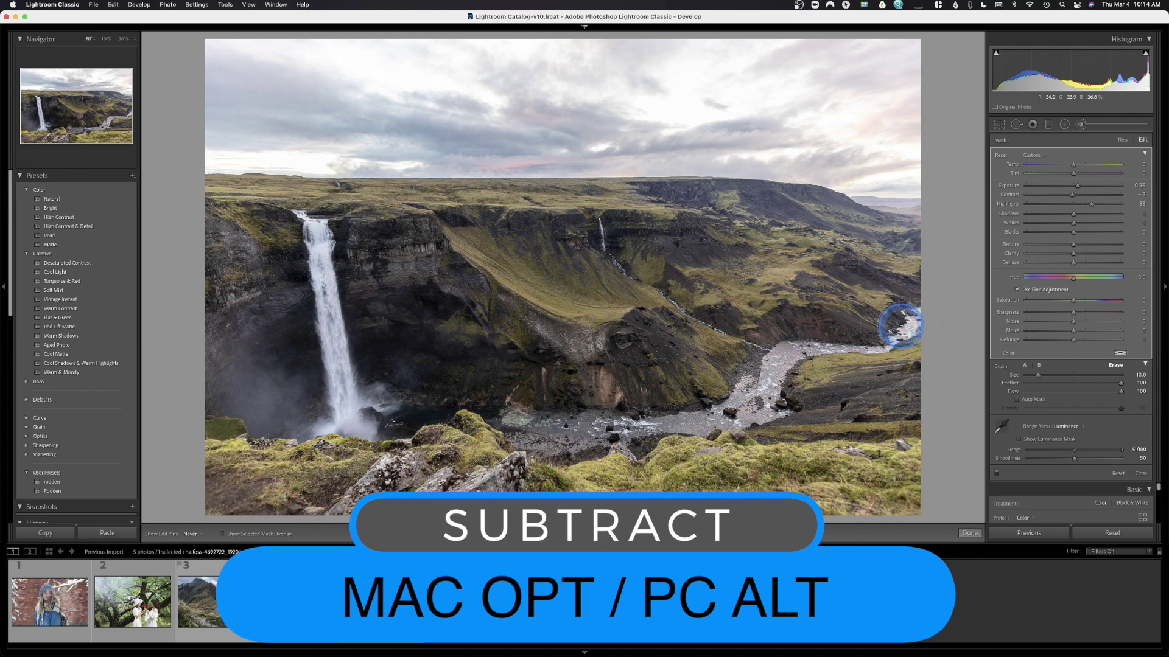
{"action": "left_click_drag", "start_coordinate": [900, 326], "coordinate": [920, 324]}
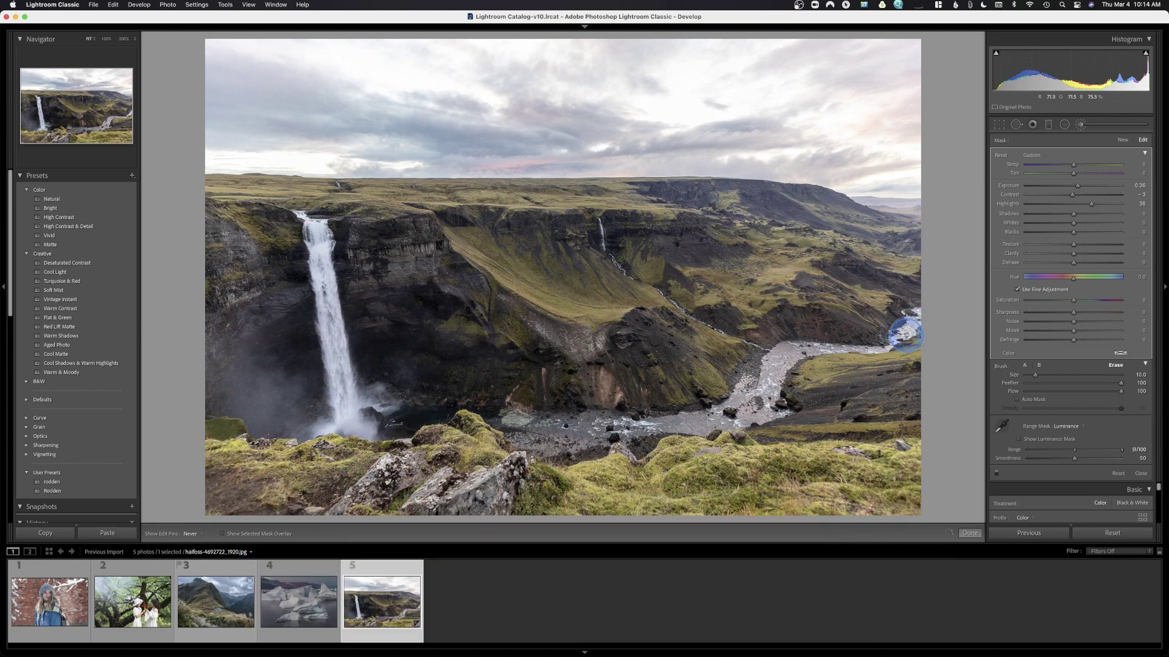
{"action": "mouse_move", "coordinate": [917, 462]}
{"action": "left_mouse_down"}
{"action": "mouse_move", "coordinate": [839, 468]}
{"action": "mouse_move", "coordinate": [842, 455]}
{"action": "mouse_move", "coordinate": [836, 504]}
{"action": "mouse_move", "coordinate": [808, 511]}
{"action": "left_mouse_up"}
{"action": "mouse_move", "coordinate": [943, 503]}
{"action": "left_mouse_down"}
{"action": "mouse_move", "coordinate": [877, 532]}
{"action": "mouse_move", "coordinate": [783, 514]}
{"action": "mouse_move", "coordinate": [1025, 478]}
{"action": "mouse_move", "coordinate": [155, 498]}
{"action": "mouse_move", "coordinate": [237, 438]}
{"action": "mouse_move", "coordinate": [216, 521]}
{"action": "mouse_move", "coordinate": [311, 240]}
{"action": "mouse_move", "coordinate": [356, 392]}
{"action": "mouse_move", "coordinate": [363, 381]}
{"action": "mouse_move", "coordinate": [962, 410]}
{"action": "mouse_move", "coordinate": [1017, 404]}
{"action": "mouse_move", "coordinate": [1015, 381]}
{"action": "mouse_move", "coordinate": [981, 418]}
{"action": "mouse_move", "coordinate": [968, 533]}
{"action": "left_mouse_up"}
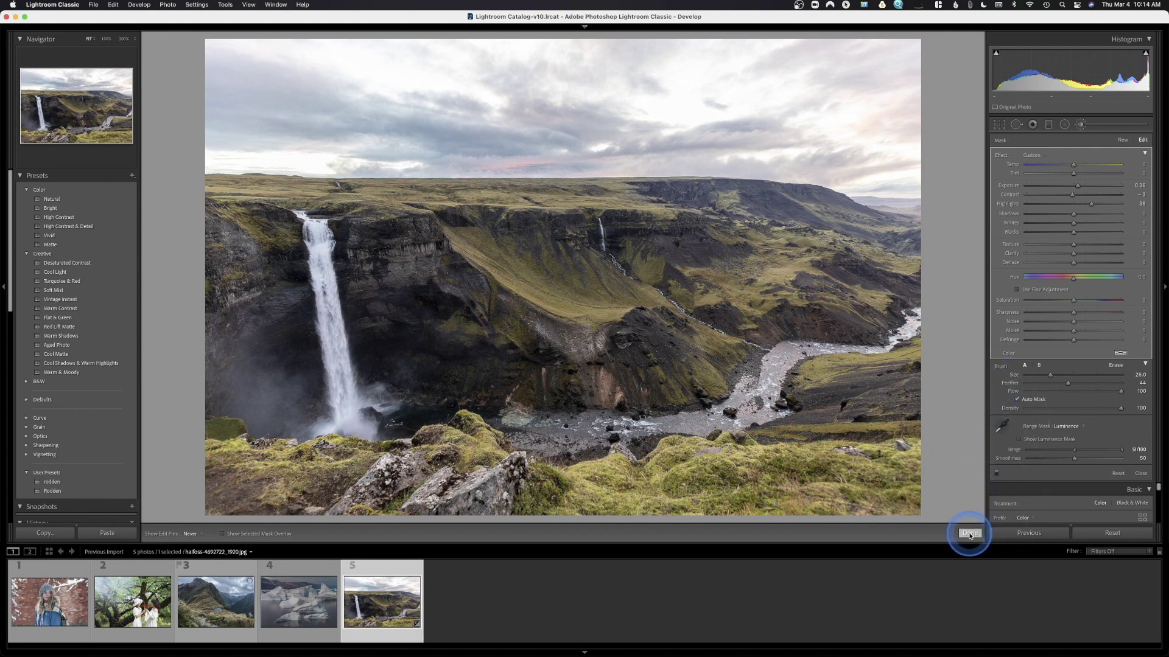
{"action": "left_click", "coordinate": [970, 534]}
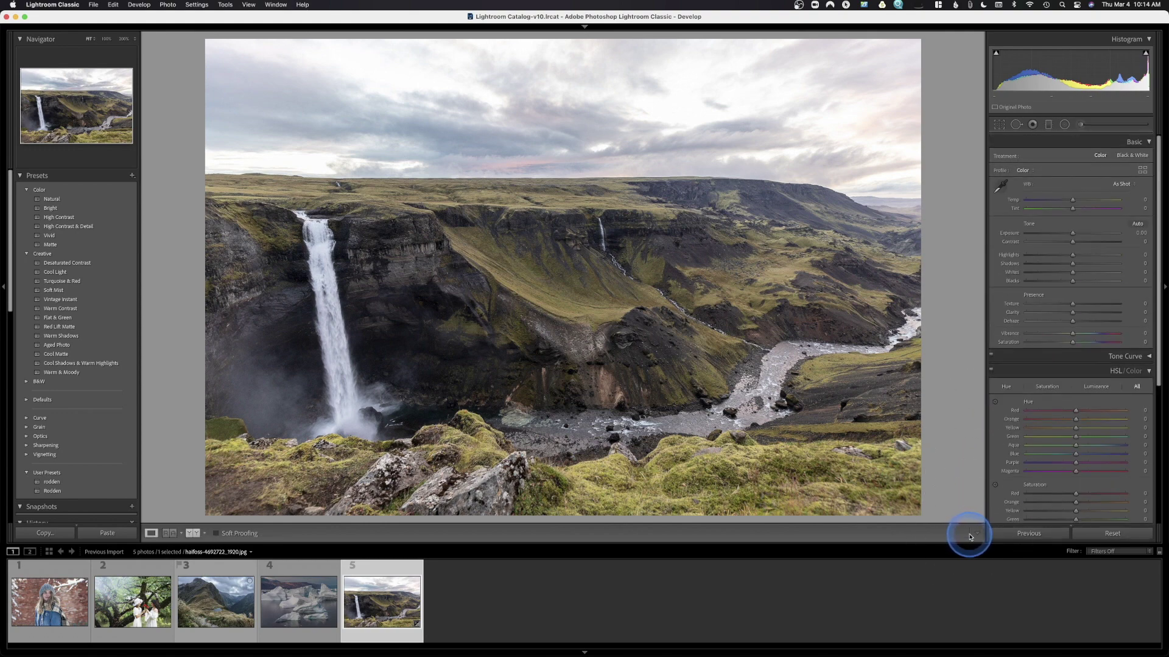
Step: Compare the waterfall photo before and after side by side, and return to the single-photo view
{"action": "left_click", "coordinate": [192, 533]}
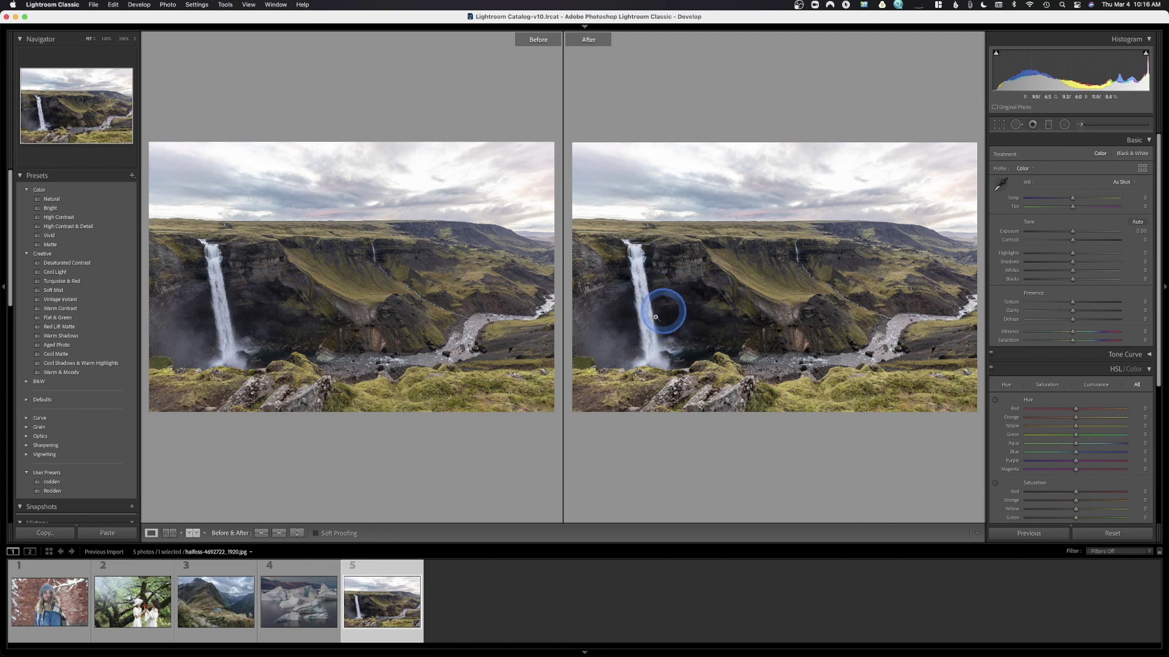
{"action": "left_click", "coordinate": [152, 533]}
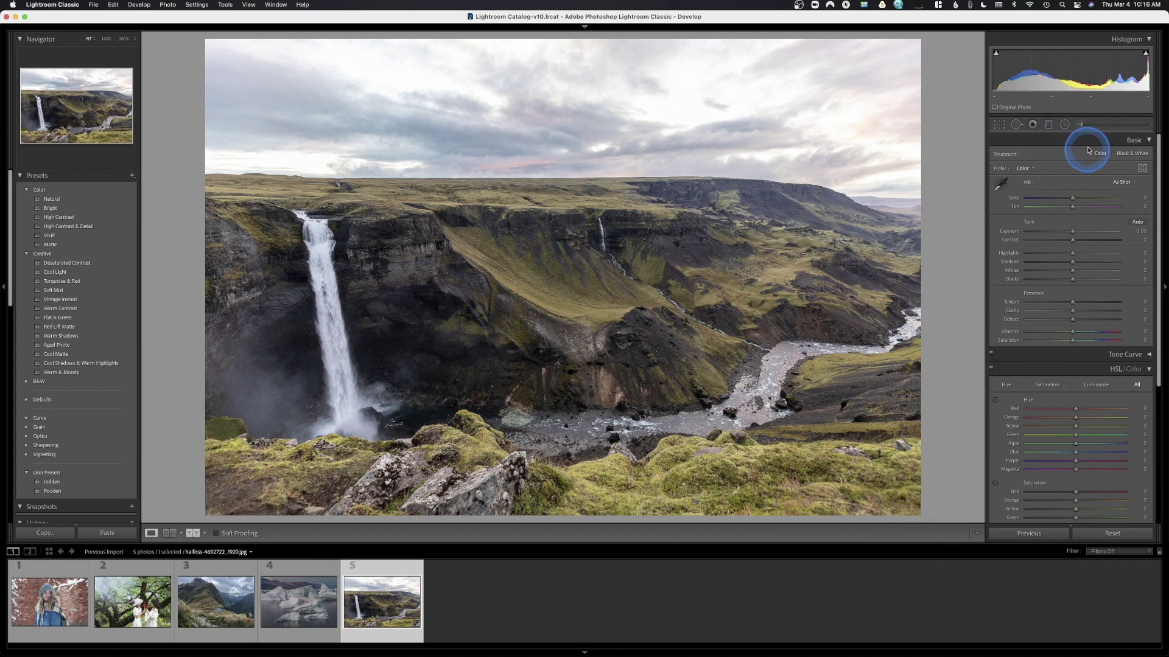
Step: Start a new brush with all effects reset and Shadows at about 16, and paint it over the canyon's dark slopes
{"action": "left_click", "coordinate": [1081, 126]}
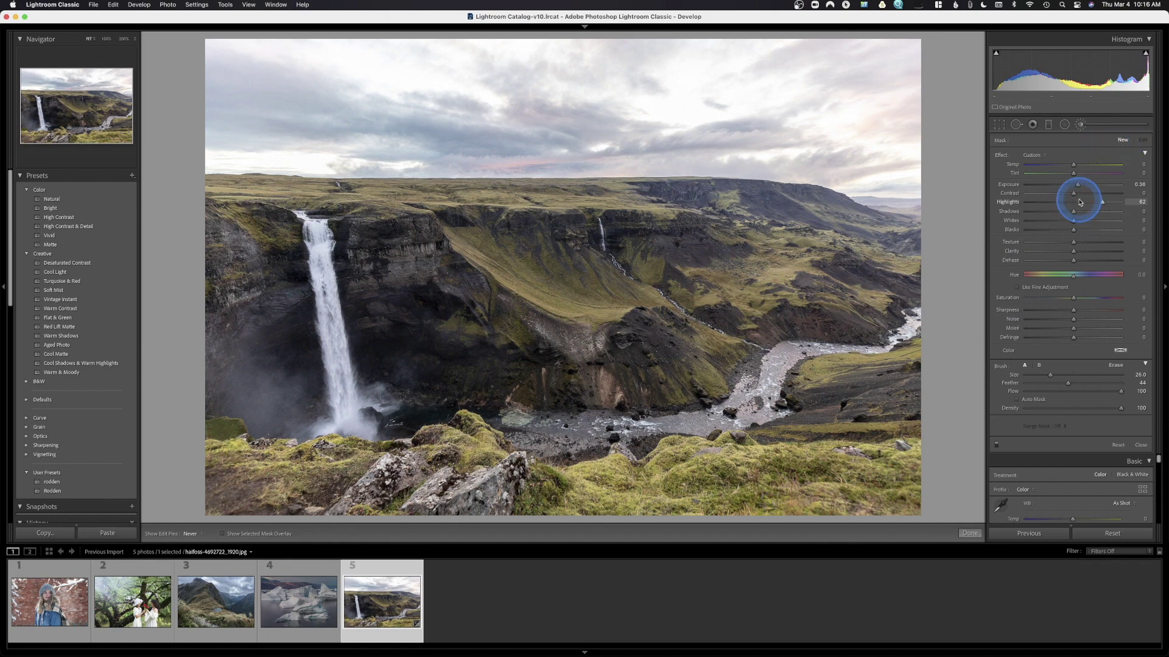
{"action": "double_click", "coordinate": [1008, 152]}
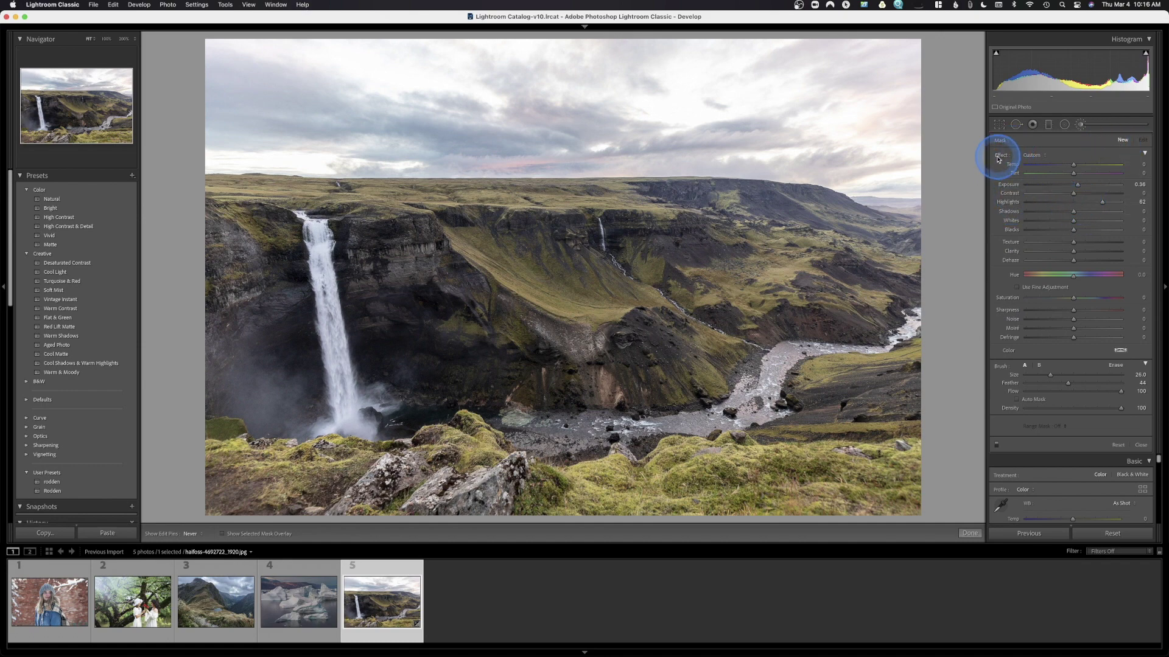
{"action": "left_click", "coordinate": [1072, 213]}
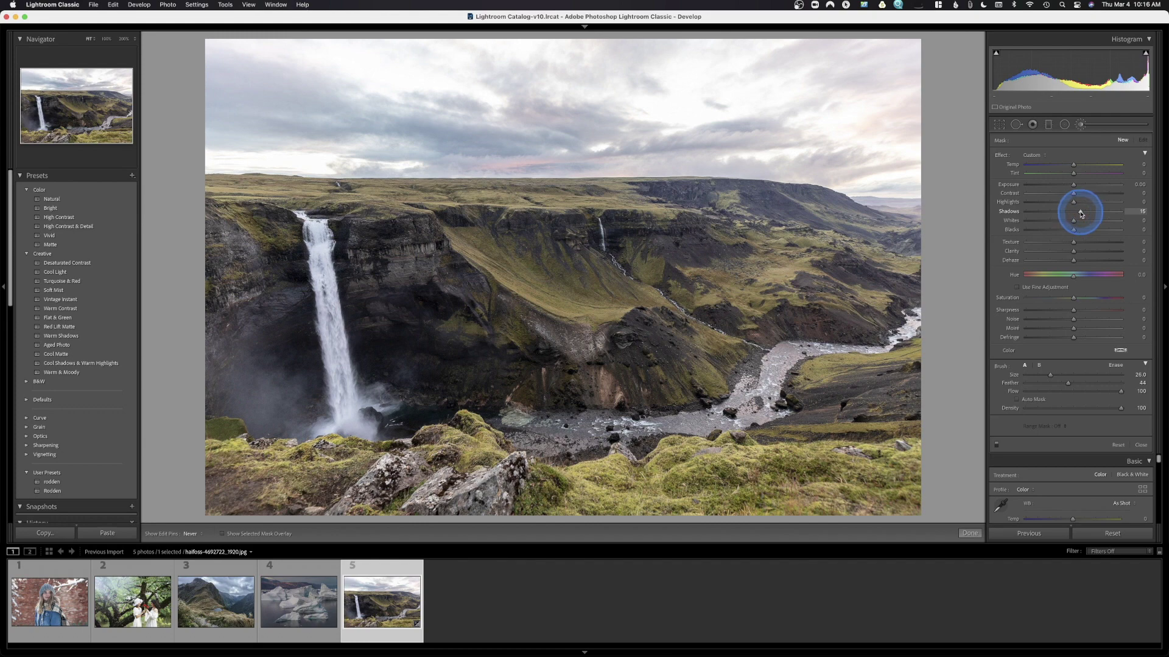
{"action": "mouse_move", "coordinate": [418, 367]}
{"action": "left_mouse_down"}
{"action": "mouse_move", "coordinate": [282, 360]}
{"action": "mouse_move", "coordinate": [298, 349]}
{"action": "mouse_move", "coordinate": [652, 353]}
{"action": "mouse_move", "coordinate": [477, 383]}
{"action": "mouse_move", "coordinate": [378, 365]}
{"action": "mouse_move", "coordinate": [392, 353]}
{"action": "mouse_move", "coordinate": [462, 373]}
{"action": "mouse_move", "coordinate": [393, 328]}
{"action": "mouse_move", "coordinate": [373, 345]}
{"action": "mouse_move", "coordinate": [641, 396]}
{"action": "mouse_move", "coordinate": [710, 268]}
{"action": "mouse_move", "coordinate": [743, 243]}
{"action": "mouse_move", "coordinate": [761, 376]}
{"action": "mouse_move", "coordinate": [831, 478]}
{"action": "mouse_move", "coordinate": [817, 268]}
{"action": "left_mouse_up"}
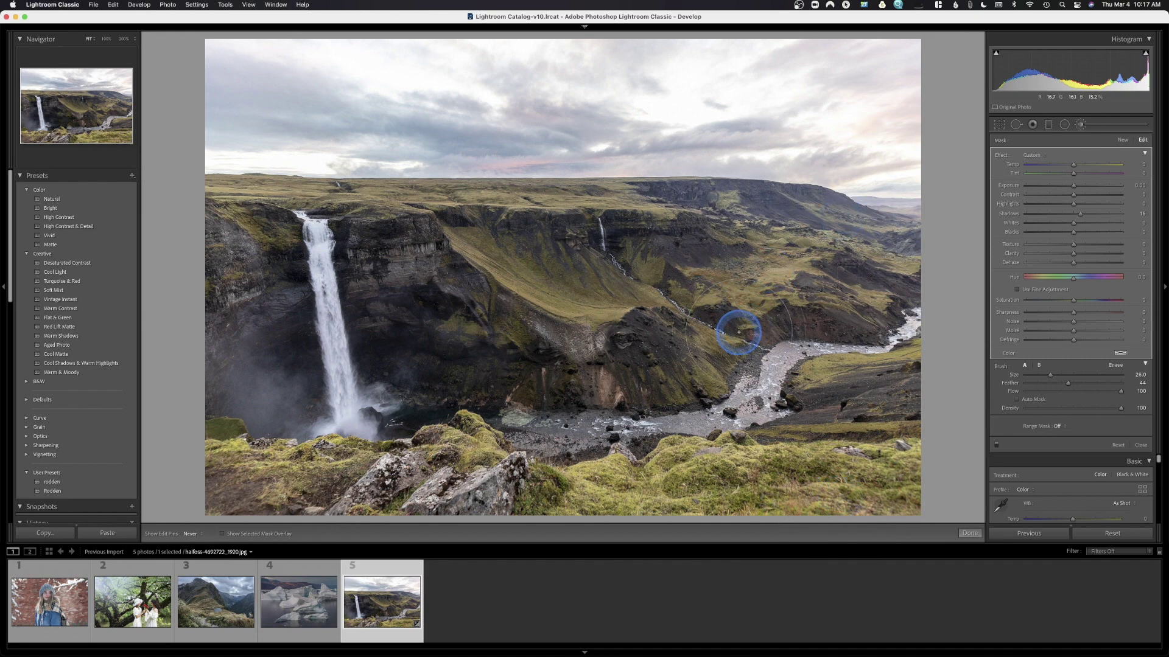
Step: Paint another new brush with Shadows at 0 over the canyon walls around the waterfall, refine it by erasing, and set Saturation to about 16
{"action": "left_click", "coordinate": [1124, 142]}
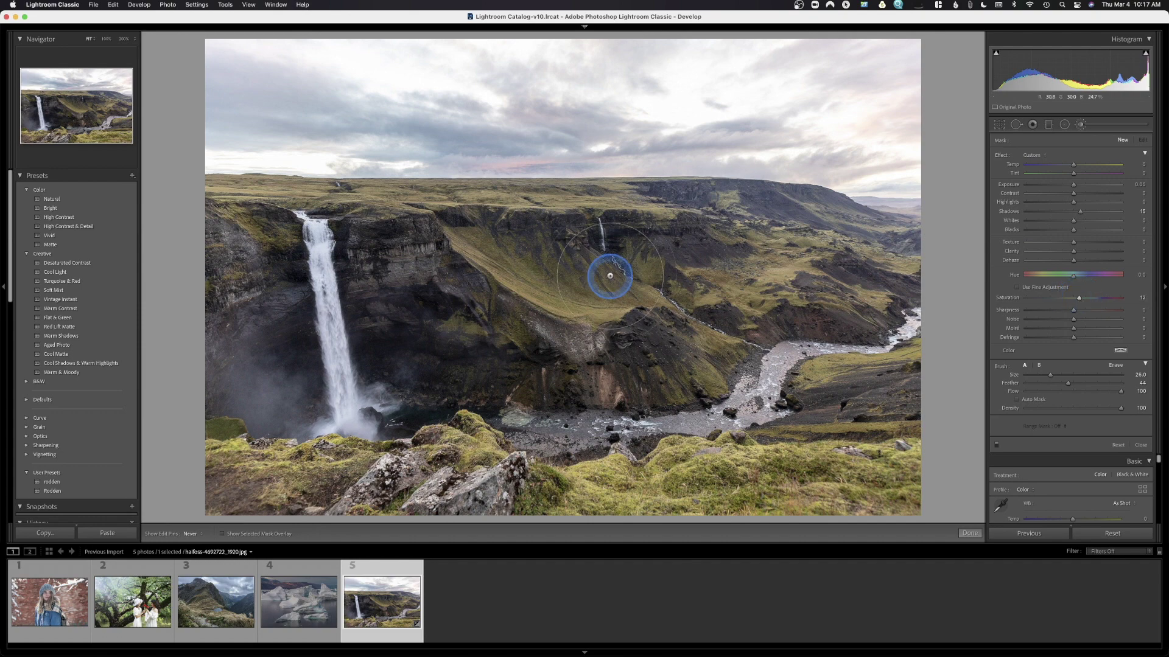
{"action": "mouse_move", "coordinate": [293, 241]}
{"action": "left_mouse_down"}
{"action": "mouse_move", "coordinate": [311, 264]}
{"action": "mouse_move", "coordinate": [314, 323]}
{"action": "mouse_move", "coordinate": [385, 375]}
{"action": "mouse_move", "coordinate": [381, 405]}
{"action": "left_mouse_up"}
{"action": "double_click", "coordinate": [1008, 213]}
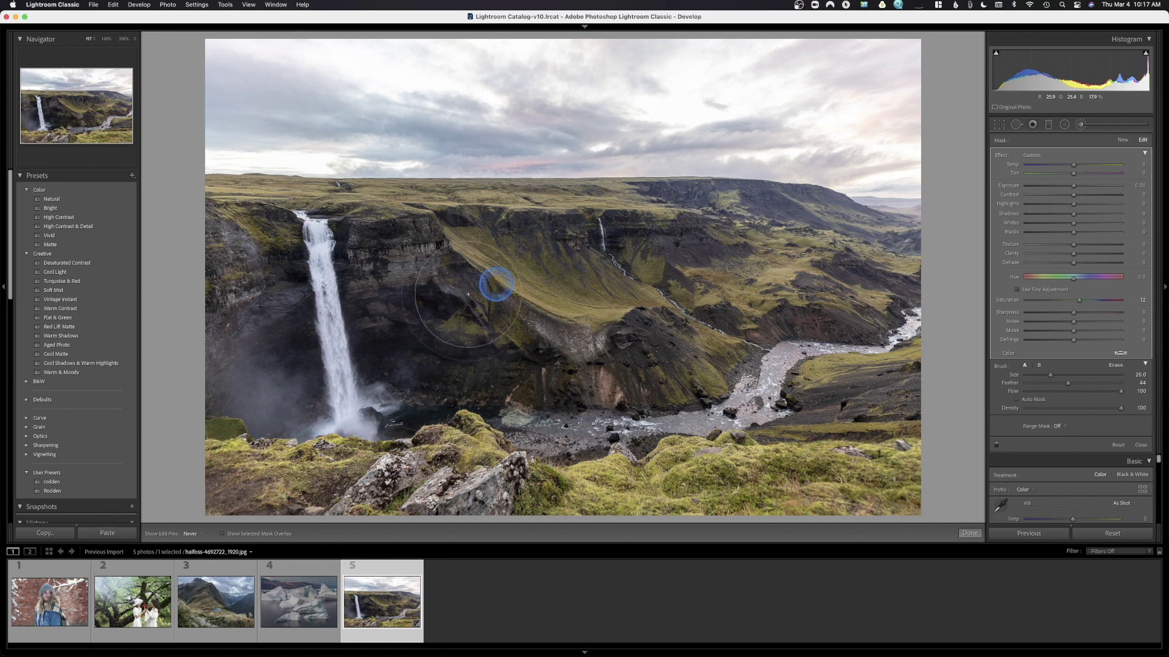
{"action": "key", "text": "alt"}
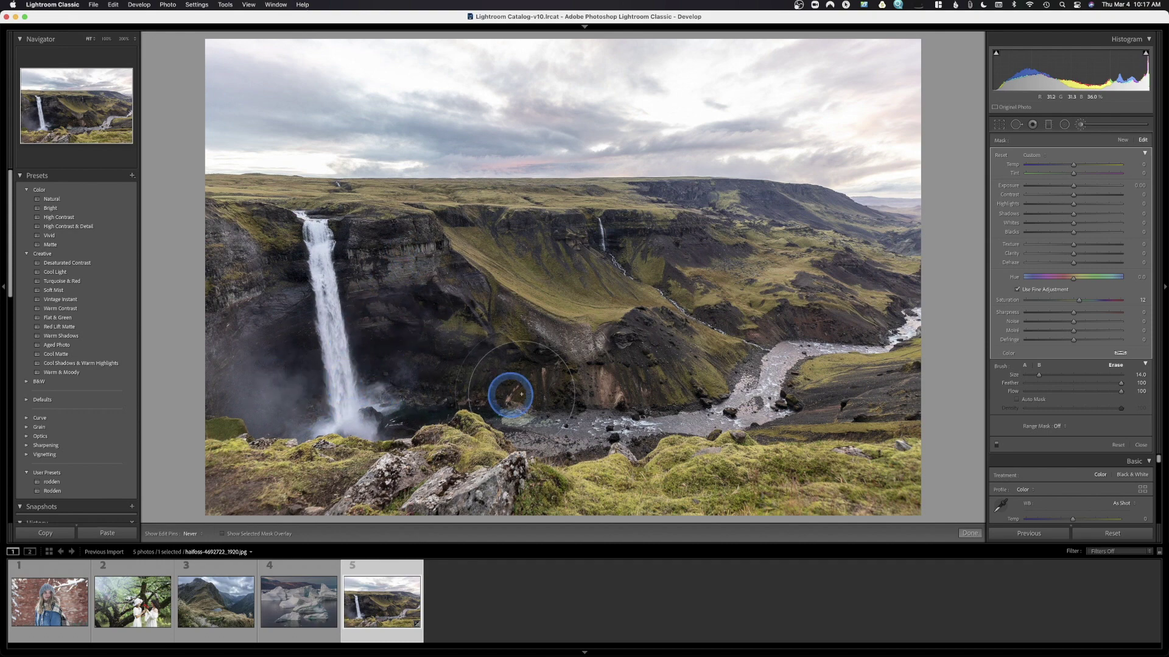
{"action": "key", "text": "alt"}
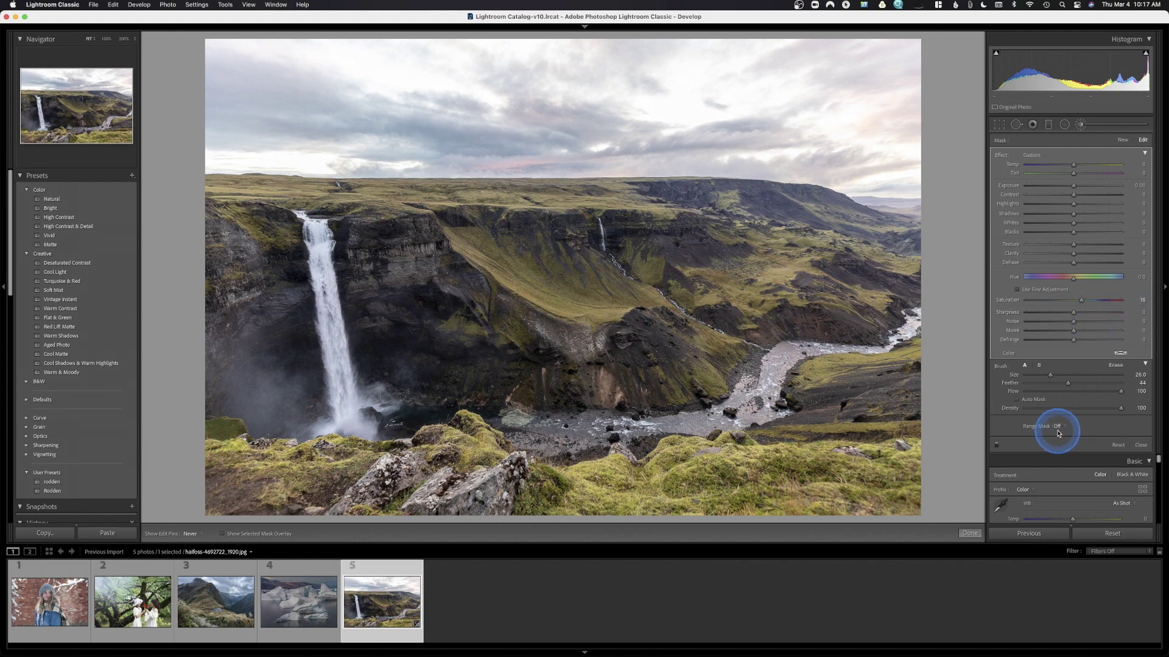
Step: Switch to the iceberg photo and reset all Adjustment Brush effects to zero
{"action": "left_click", "coordinate": [308, 614]}
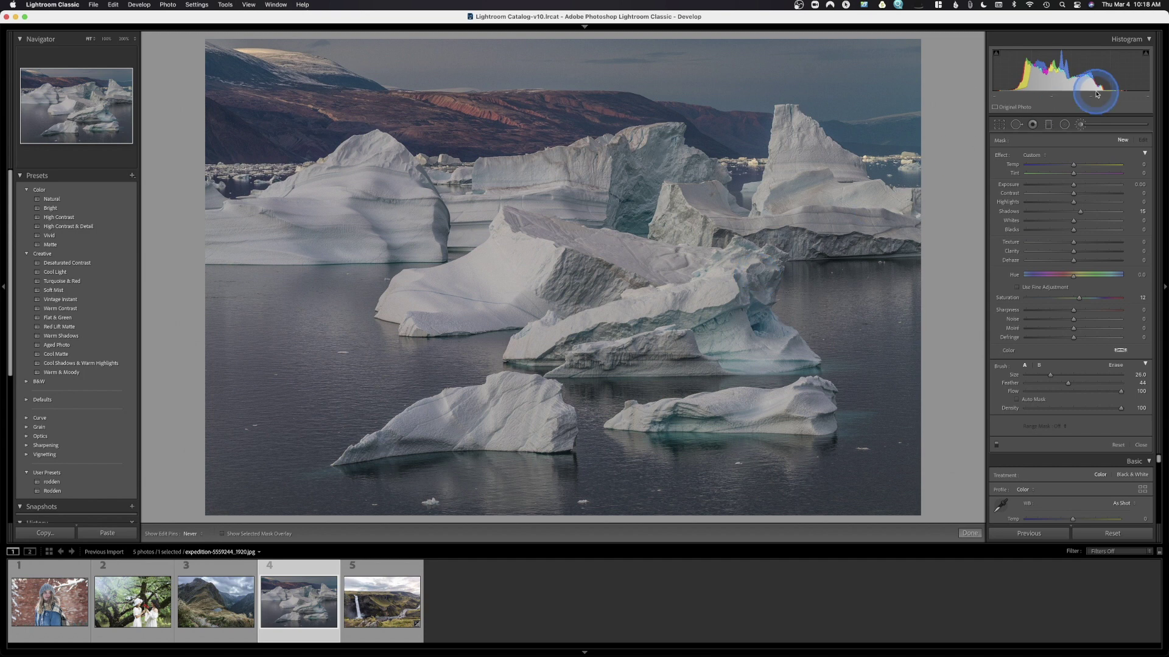
{"action": "left_click", "coordinate": [1079, 125]}
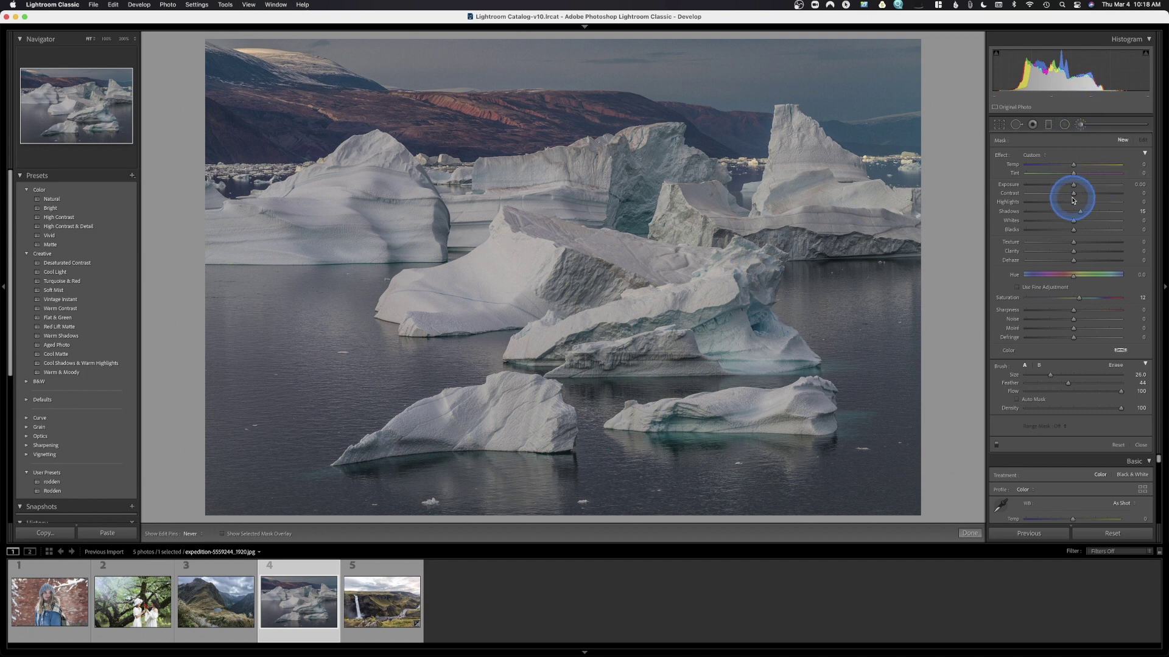
{"action": "double_click", "coordinate": [1002, 154]}
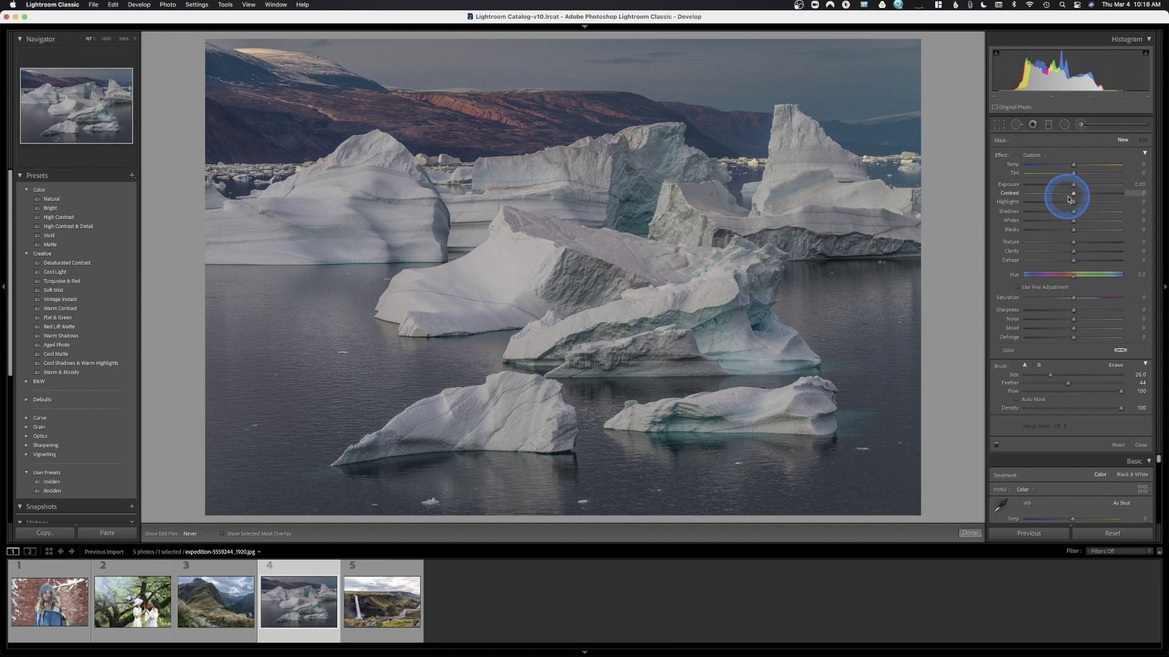
{"action": "left_click_drag", "start_coordinate": [1073, 184], "coordinate": [1082, 202]}
{"action": "scroll", "coordinate": [472, 290], "scroll_direction": "down", "scroll_amount": 2}
{"action": "scroll", "coordinate": [484, 280], "scroll_direction": "down", "scroll_amount": 1}
{"action": "mouse_move", "coordinate": [495, 269]}
{"action": "left_mouse_down"}
{"action": "mouse_move", "coordinate": [423, 300]}
{"action": "mouse_move", "coordinate": [525, 310]}
{"action": "left_mouse_up"}
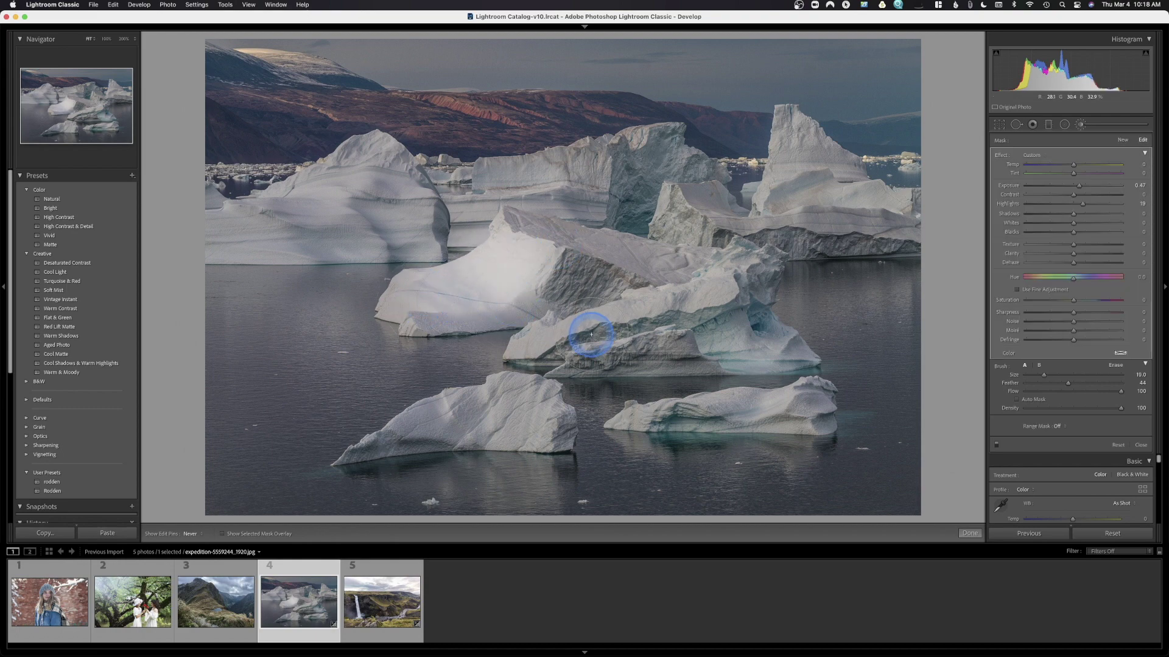
{"action": "mouse_move", "coordinate": [593, 334]}
{"action": "left_mouse_down"}
{"action": "mouse_move", "coordinate": [743, 300]}
{"action": "mouse_move", "coordinate": [666, 328]}
{"action": "mouse_move", "coordinate": [721, 341]}
{"action": "left_mouse_up"}
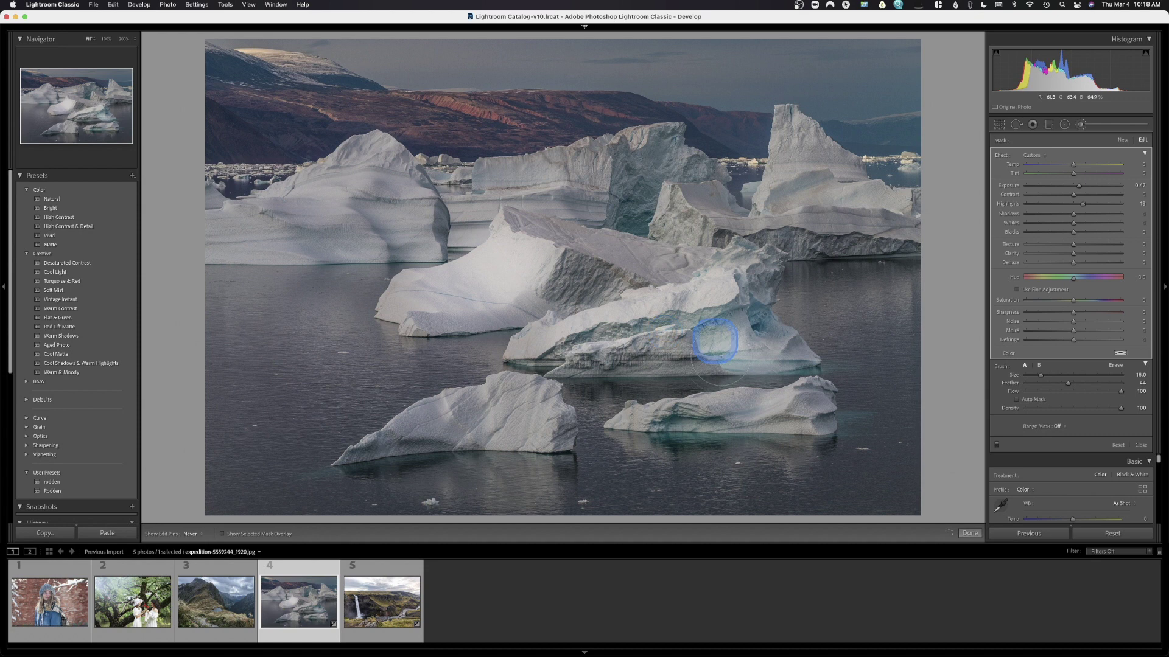
{"action": "mouse_move", "coordinate": [777, 173]}
{"action": "left_mouse_down"}
{"action": "mouse_move", "coordinate": [796, 139]}
{"action": "mouse_move", "coordinate": [801, 211]}
{"action": "mouse_move", "coordinate": [883, 205]}
{"action": "mouse_move", "coordinate": [913, 230]}
{"action": "mouse_move", "coordinate": [845, 215]}
{"action": "mouse_move", "coordinate": [788, 122]}
{"action": "mouse_move", "coordinate": [815, 216]}
{"action": "mouse_move", "coordinate": [845, 217]}
{"action": "left_mouse_up"}
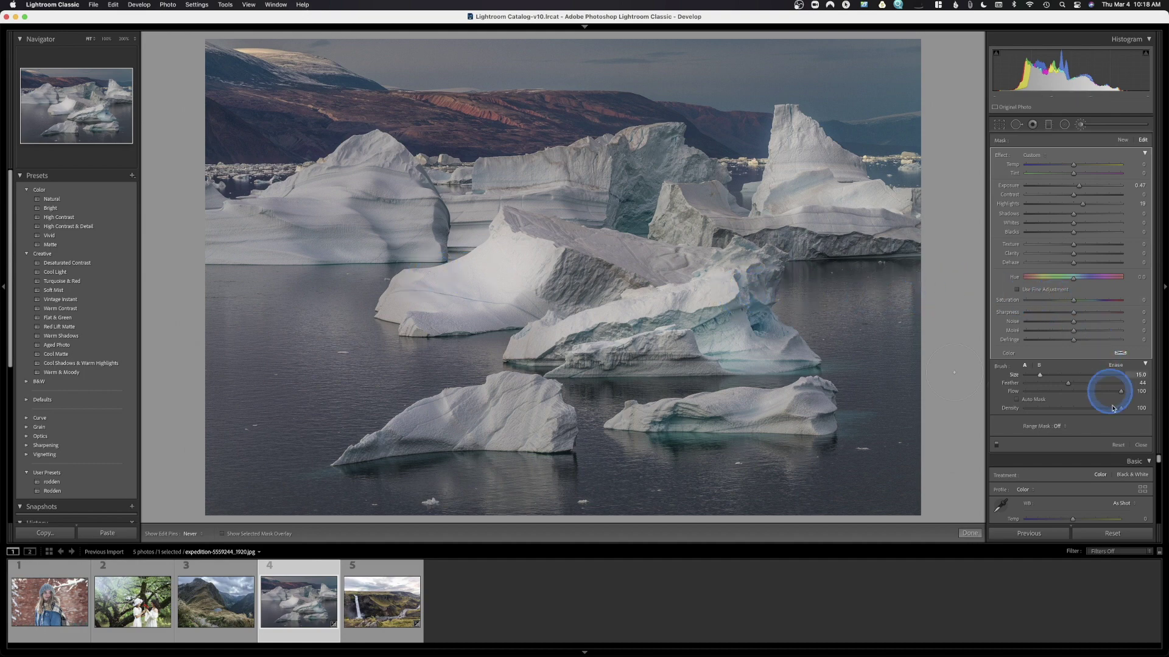
{"action": "left_click", "coordinate": [1118, 444]}
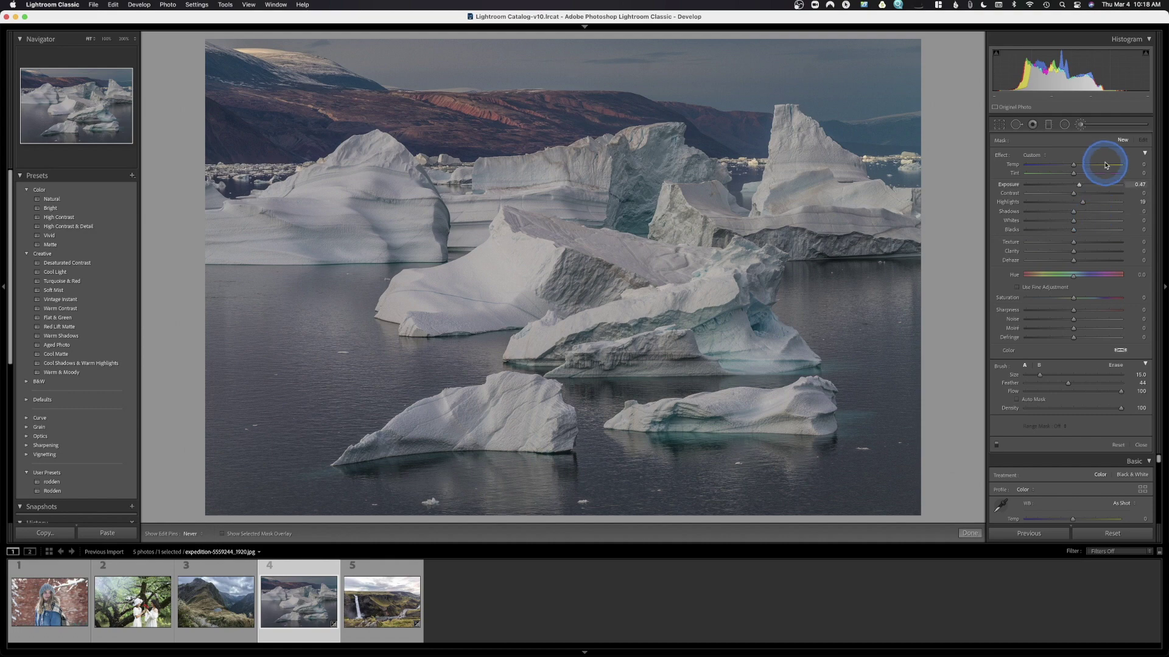
Step: Reset the brush effects, paint the icebergs with Highlights 24 and a brush enlarged to size 25, and set Exposure to 0.54
{"action": "key", "text": "alt"}
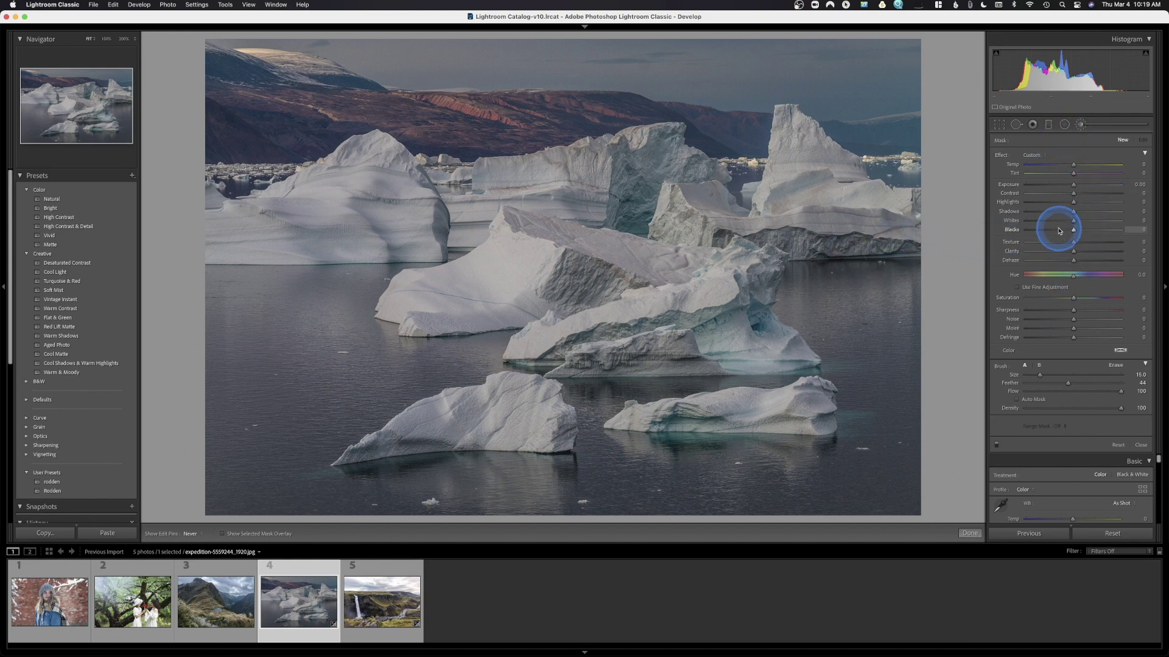
{"action": "left_click_drag", "start_coordinate": [1088, 203], "coordinate": [1079, 189]}
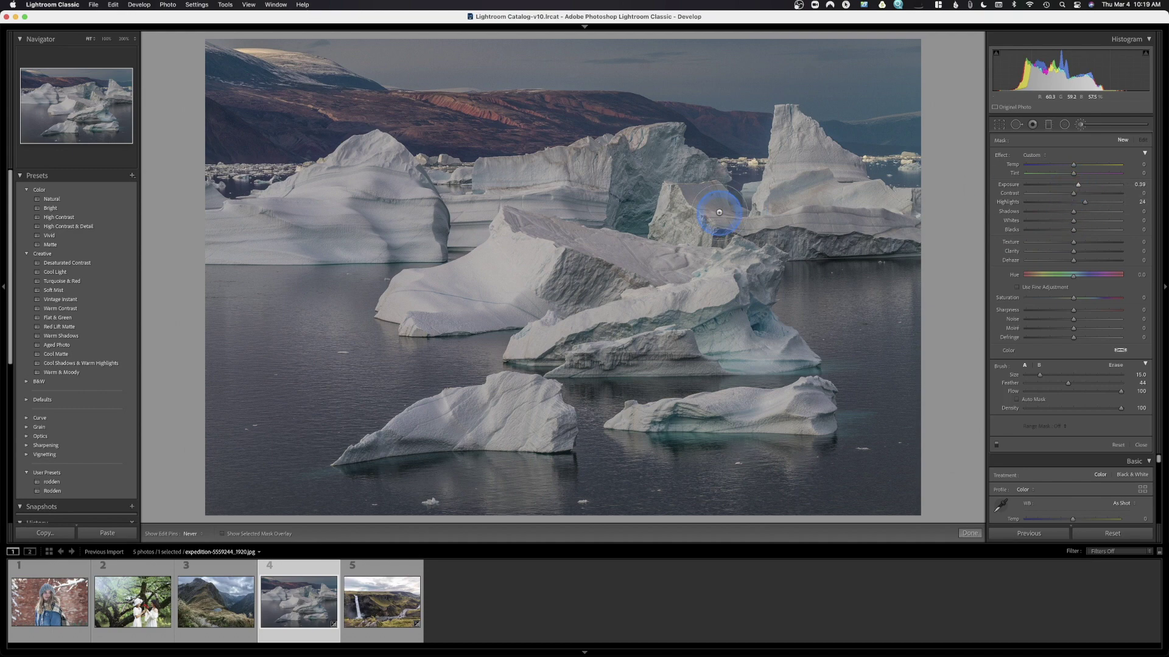
{"action": "mouse_move", "coordinate": [752, 206]}
{"action": "left_mouse_down"}
{"action": "mouse_move", "coordinate": [796, 177]}
{"action": "mouse_move", "coordinate": [783, 143]}
{"action": "mouse_move", "coordinate": [830, 209]}
{"action": "mouse_move", "coordinate": [373, 177]}
{"action": "mouse_move", "coordinate": [386, 221]}
{"action": "mouse_move", "coordinate": [371, 293]}
{"action": "mouse_move", "coordinate": [217, 339]}
{"action": "mouse_move", "coordinate": [420, 472]}
{"action": "mouse_move", "coordinate": [824, 462]}
{"action": "mouse_move", "coordinate": [547, 391]}
{"action": "mouse_move", "coordinate": [719, 268]}
{"action": "mouse_move", "coordinate": [940, 317]}
{"action": "mouse_move", "coordinate": [595, 404]}
{"action": "mouse_move", "coordinate": [885, 485]}
{"action": "left_mouse_up"}
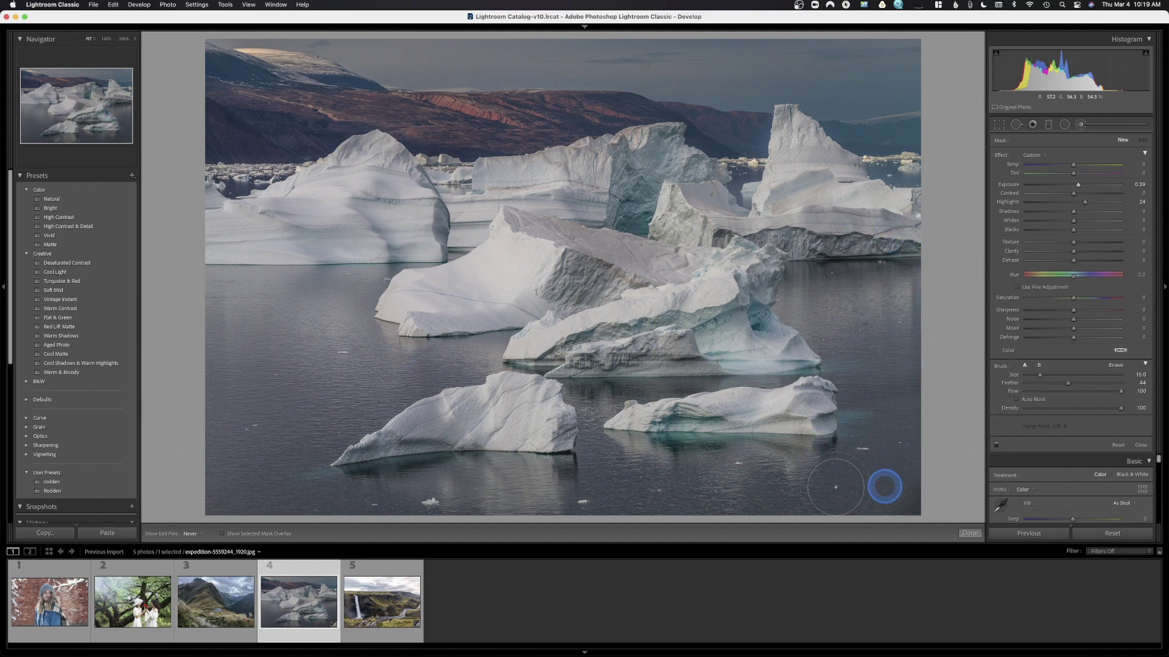
{"action": "scroll", "coordinate": [590, 369], "scroll_direction": "up", "scroll_amount": 2}
{"action": "scroll", "coordinate": [590, 367], "scroll_direction": "up", "scroll_amount": 1}
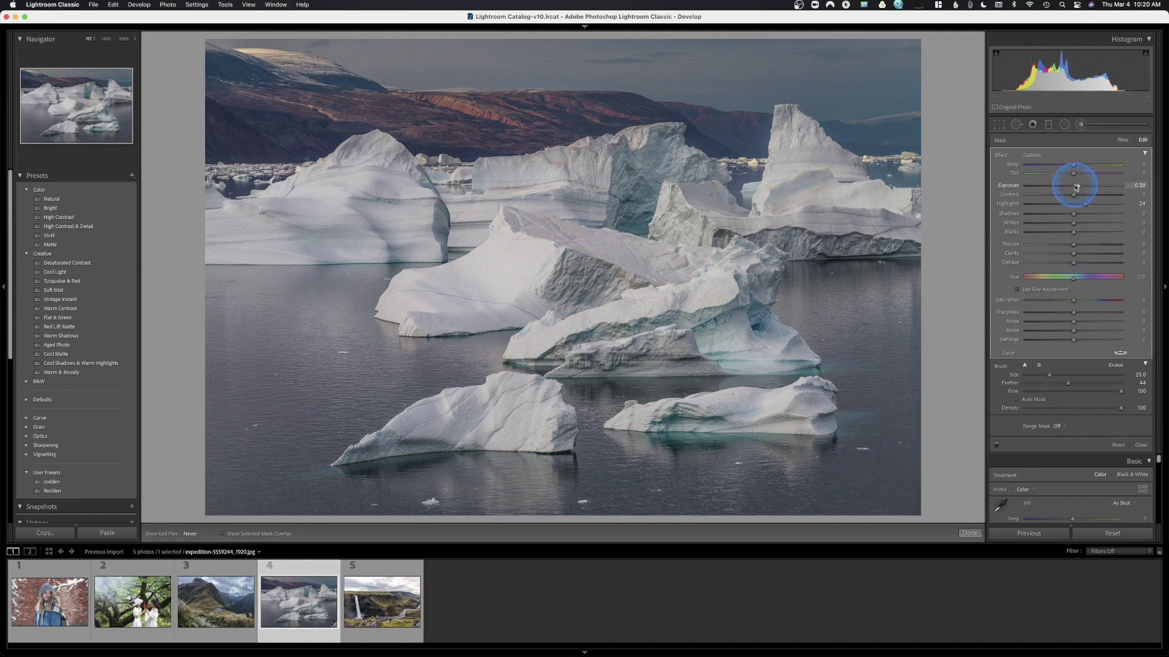
{"action": "left_click_drag", "start_coordinate": [1078, 188], "coordinate": [1080, 185]}
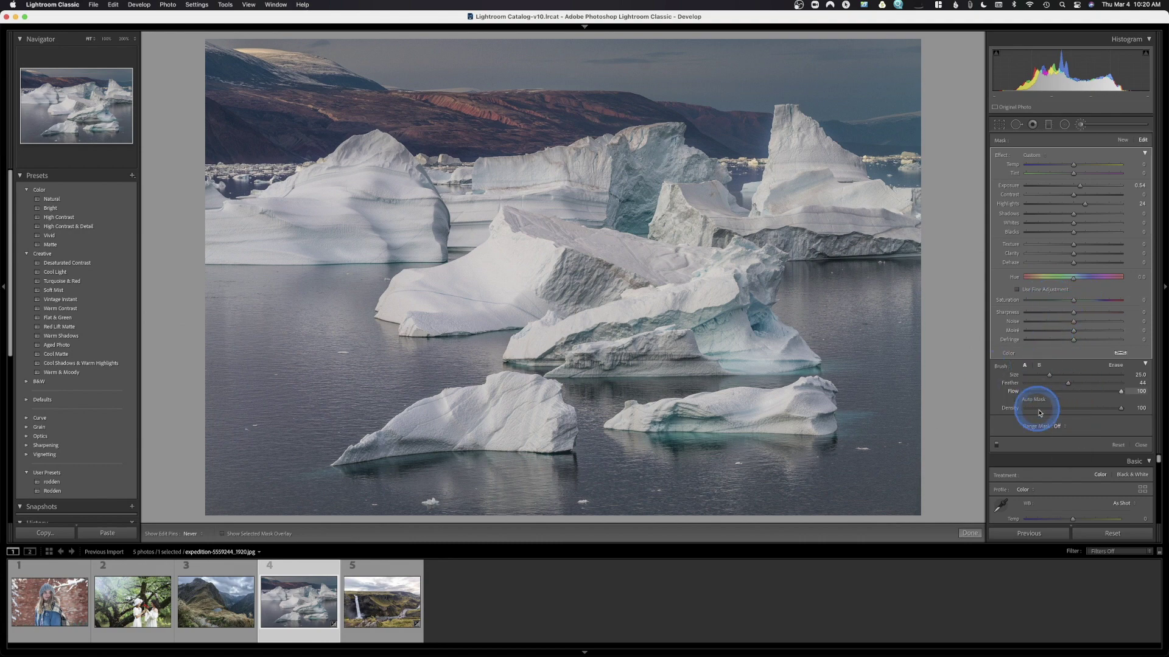
Step: Restrict the brightening brush with a Luminance range mask of 50/100, and compare the photo with and without the brush effects
{"action": "left_click", "coordinate": [1057, 427]}
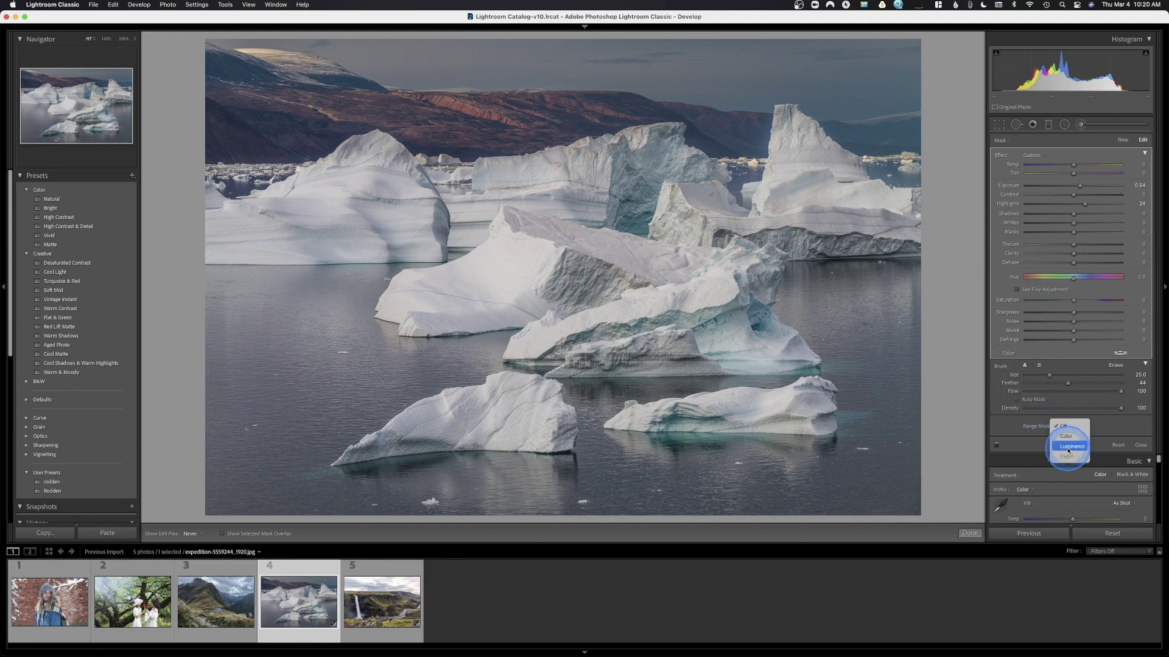
{"action": "left_click", "coordinate": [1069, 448]}
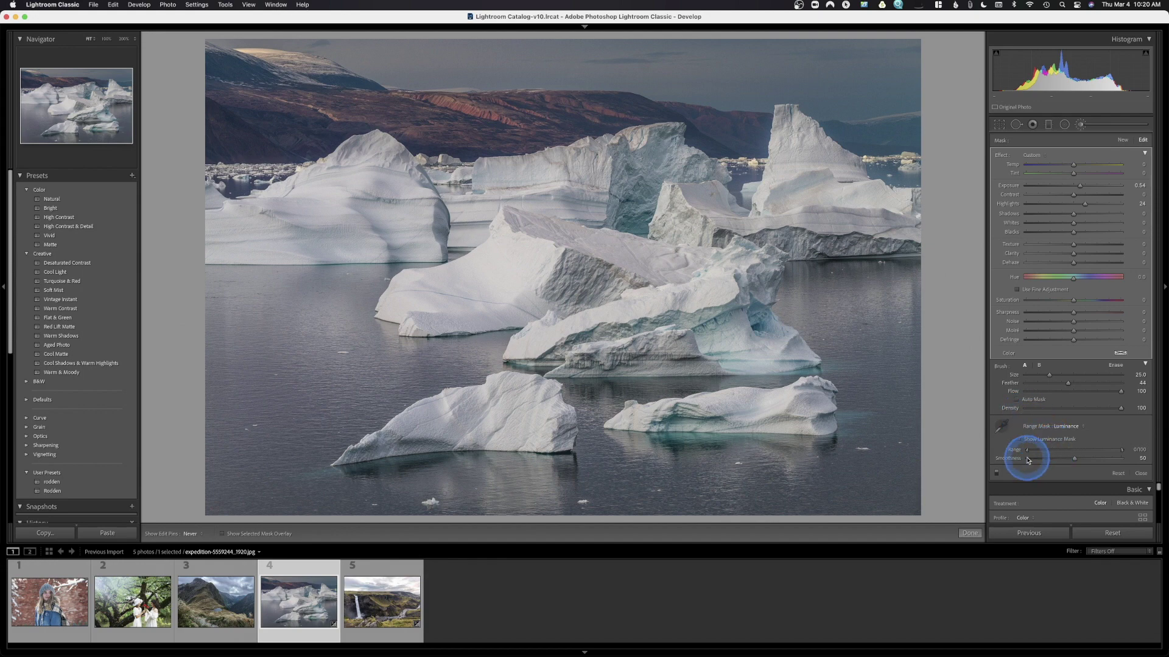
{"action": "left_click_drag", "start_coordinate": [1028, 451], "coordinate": [1066, 454]}
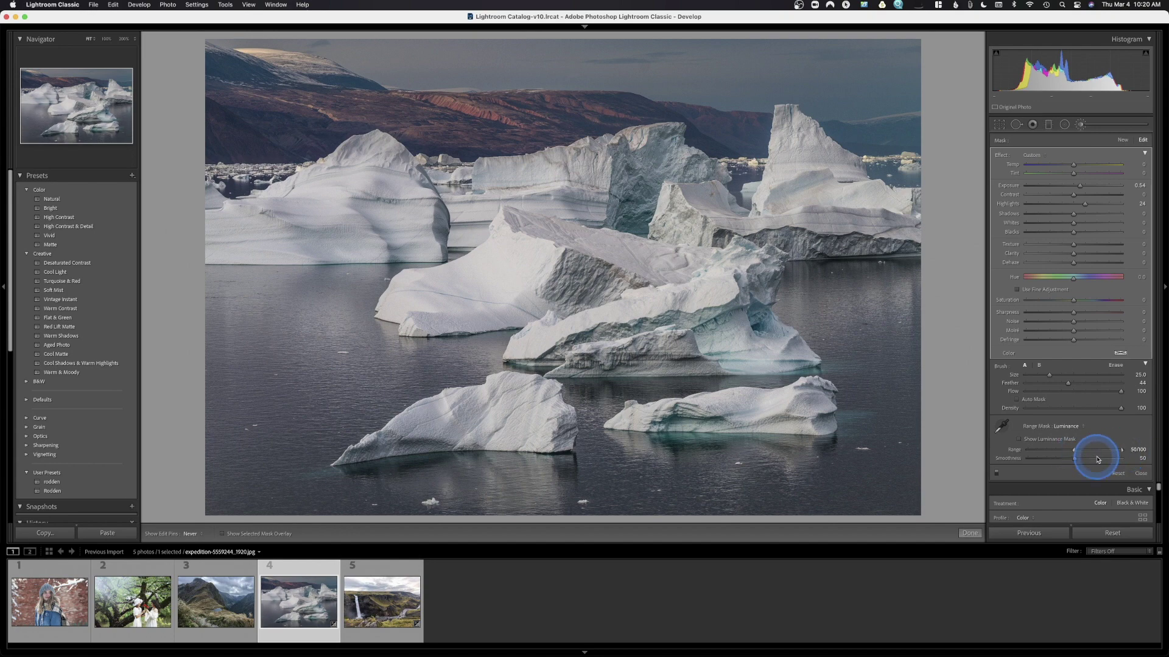
{"action": "left_click", "coordinate": [998, 473]}
{"action": "left_click", "coordinate": [997, 473]}
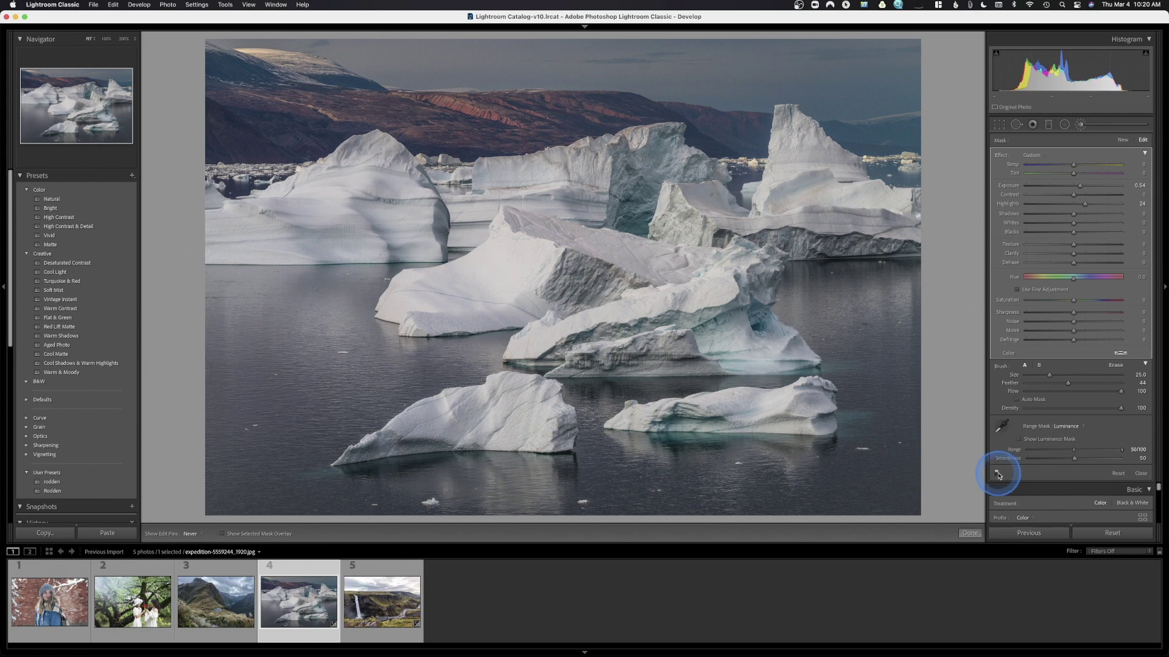
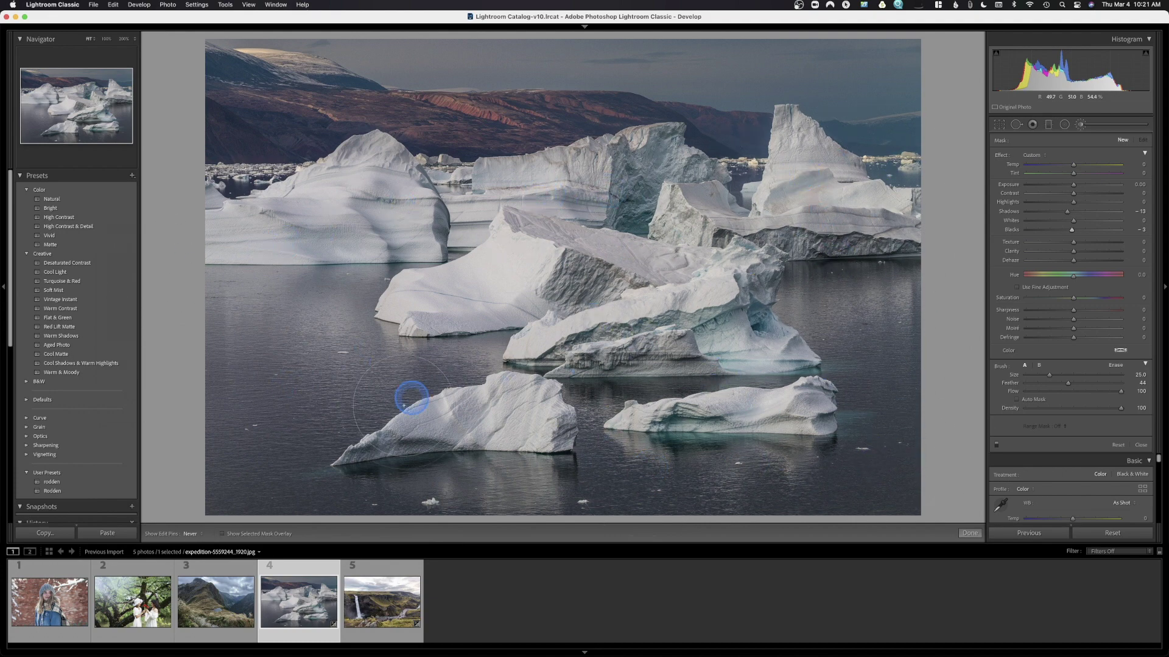
Step: Paint a darkening brush with Blacks -3 and Shadows about -23 over the icebergs and water, limited by a Luminance range mask of 0/25
{"action": "left_click_drag", "start_coordinate": [489, 391], "coordinate": [699, 383]}
{"action": "mouse_move", "coordinate": [1066, 215]}
{"action": "left_mouse_down"}
{"action": "mouse_move", "coordinate": [1039, 219]}
{"action": "mouse_move", "coordinate": [1056, 221]}
{"action": "left_mouse_up"}
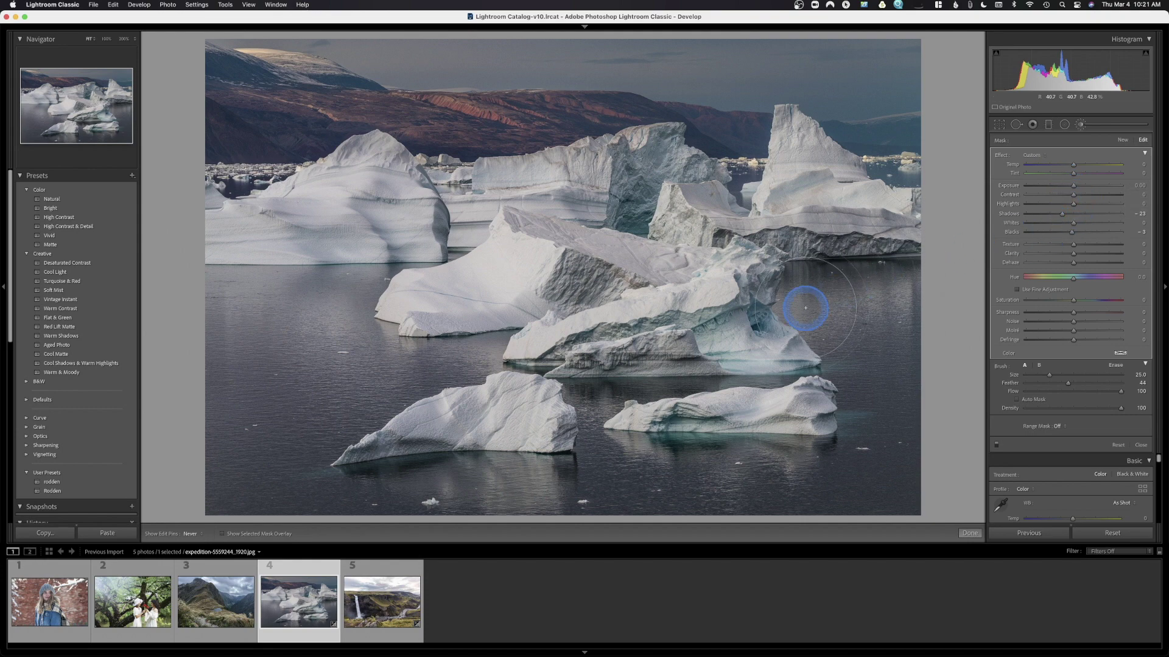
{"action": "left_click", "coordinate": [1058, 426]}
{"action": "left_click", "coordinate": [1062, 448]}
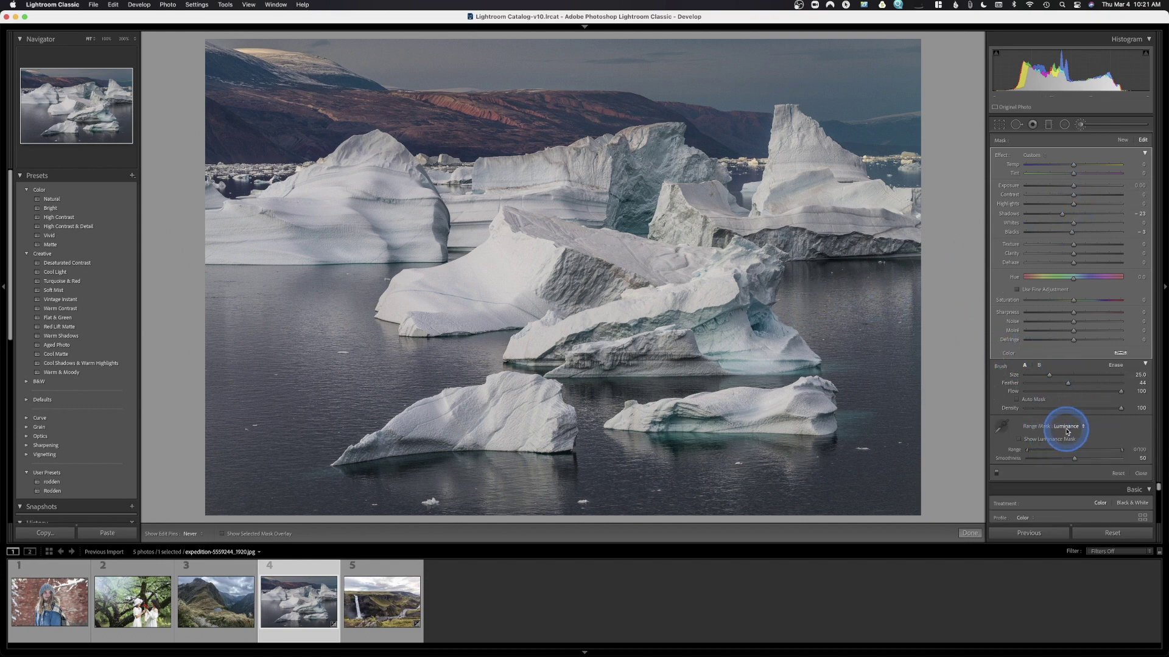
{"action": "left_click_drag", "start_coordinate": [1123, 449], "coordinate": [1053, 461]}
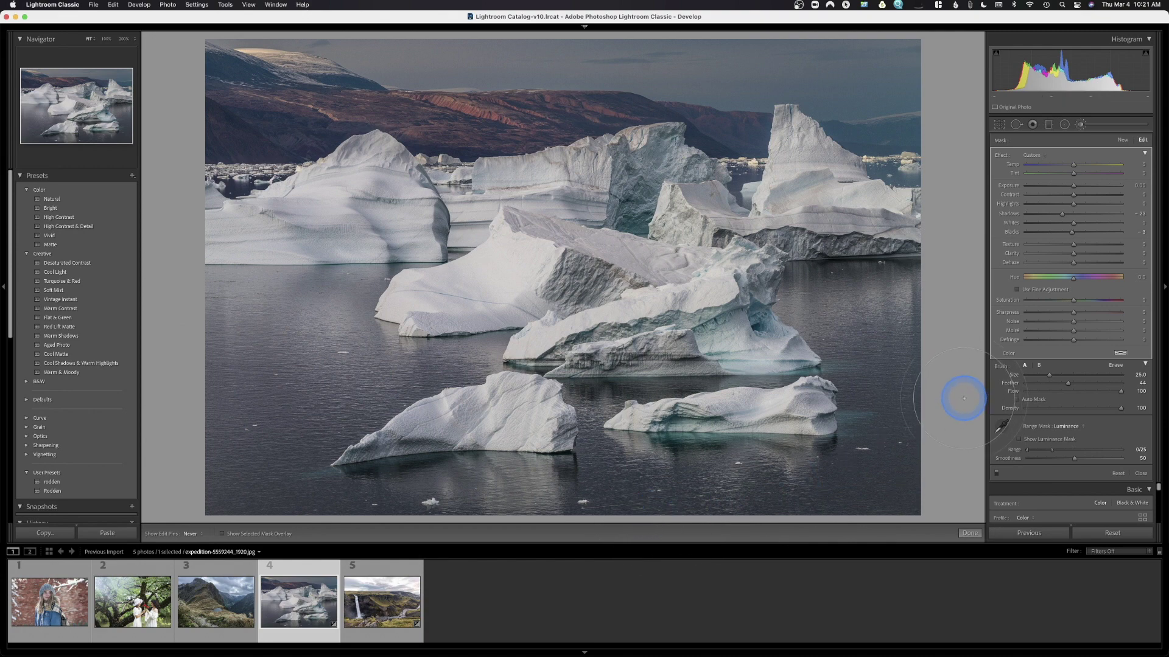
Step: Refine the darkening brush over the water around the icebergs by erasing and repainting, reducing the brush size to 21
{"action": "key", "text": "alt"}
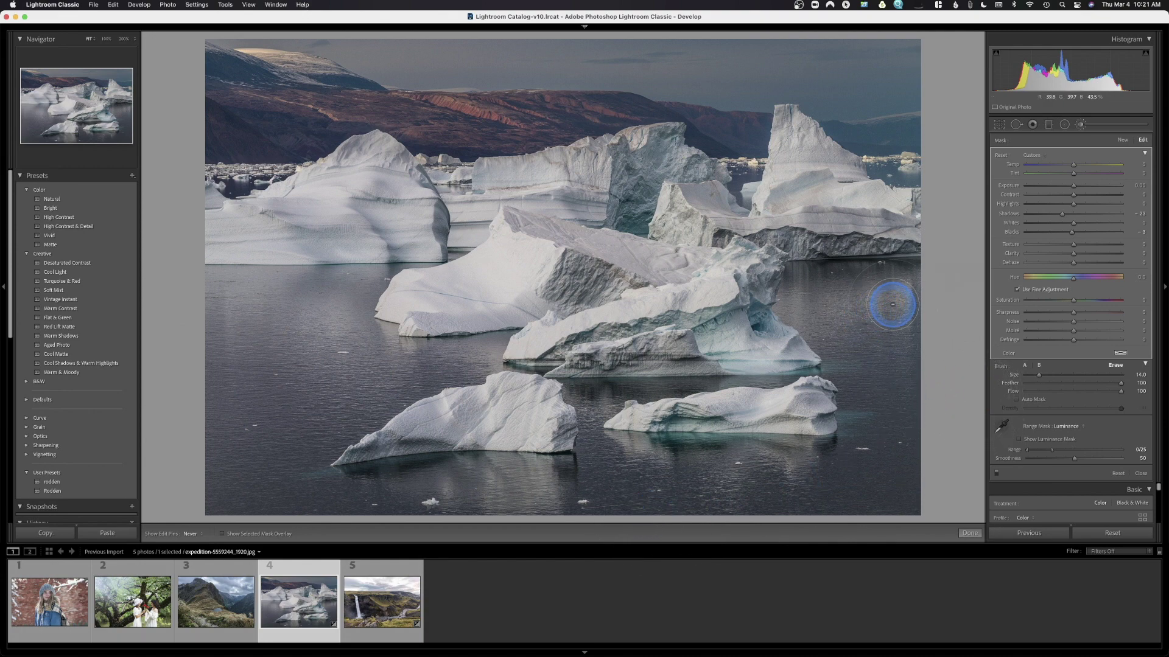
{"action": "mouse_move", "coordinate": [895, 303]}
{"action": "left_mouse_down"}
{"action": "mouse_move", "coordinate": [830, 303]}
{"action": "mouse_move", "coordinate": [877, 348]}
{"action": "mouse_move", "coordinate": [872, 482]}
{"action": "mouse_move", "coordinate": [519, 513]}
{"action": "mouse_move", "coordinate": [222, 484]}
{"action": "mouse_move", "coordinate": [247, 433]}
{"action": "mouse_move", "coordinate": [369, 371]}
{"action": "left_mouse_up"}
{"action": "left_click_drag", "start_coordinate": [388, 362], "coordinate": [396, 370]}
{"action": "key", "text": "bracketleft"}
{"action": "key", "text": "bracketleft"}
{"action": "mouse_move", "coordinate": [483, 353]}
{"action": "left_mouse_down"}
{"action": "mouse_move", "coordinate": [345, 372]}
{"action": "mouse_move", "coordinate": [374, 395]}
{"action": "mouse_move", "coordinate": [346, 416]}
{"action": "mouse_move", "coordinate": [332, 387]}
{"action": "left_mouse_up"}
{"action": "key", "text": "bracketleft"}
{"action": "key", "text": "bracketleft"}
{"action": "key", "text": "bracketleft"}
{"action": "mouse_move", "coordinate": [583, 393]}
{"action": "left_mouse_down"}
{"action": "mouse_move", "coordinate": [611, 393]}
{"action": "mouse_move", "coordinate": [597, 411]}
{"action": "mouse_move", "coordinate": [615, 390]}
{"action": "mouse_move", "coordinate": [822, 365]}
{"action": "left_mouse_up"}
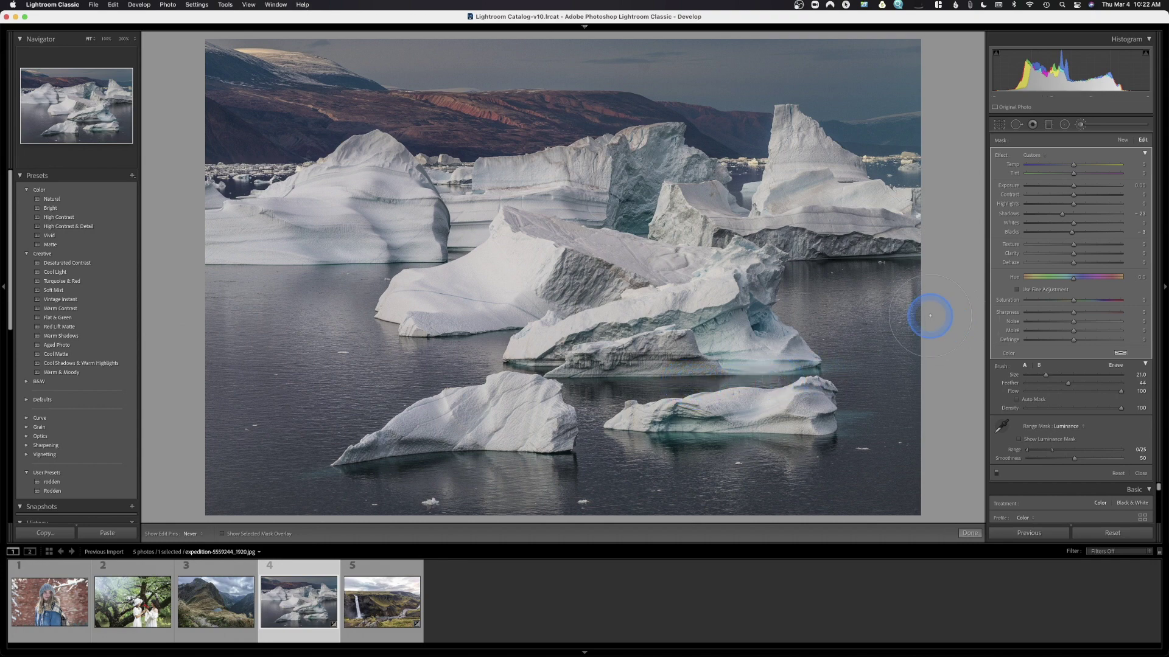
Step: Finish the brush edit and compare the iceberg photo before and after side by side
{"action": "left_click", "coordinate": [971, 534]}
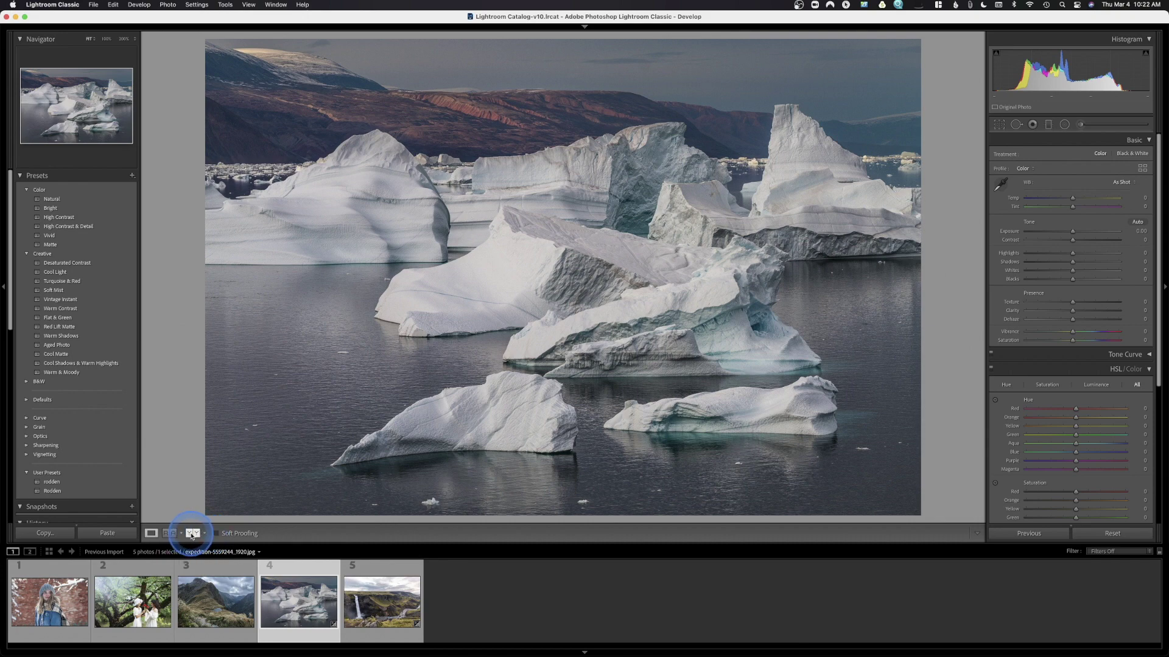
{"action": "left_click", "coordinate": [192, 534]}
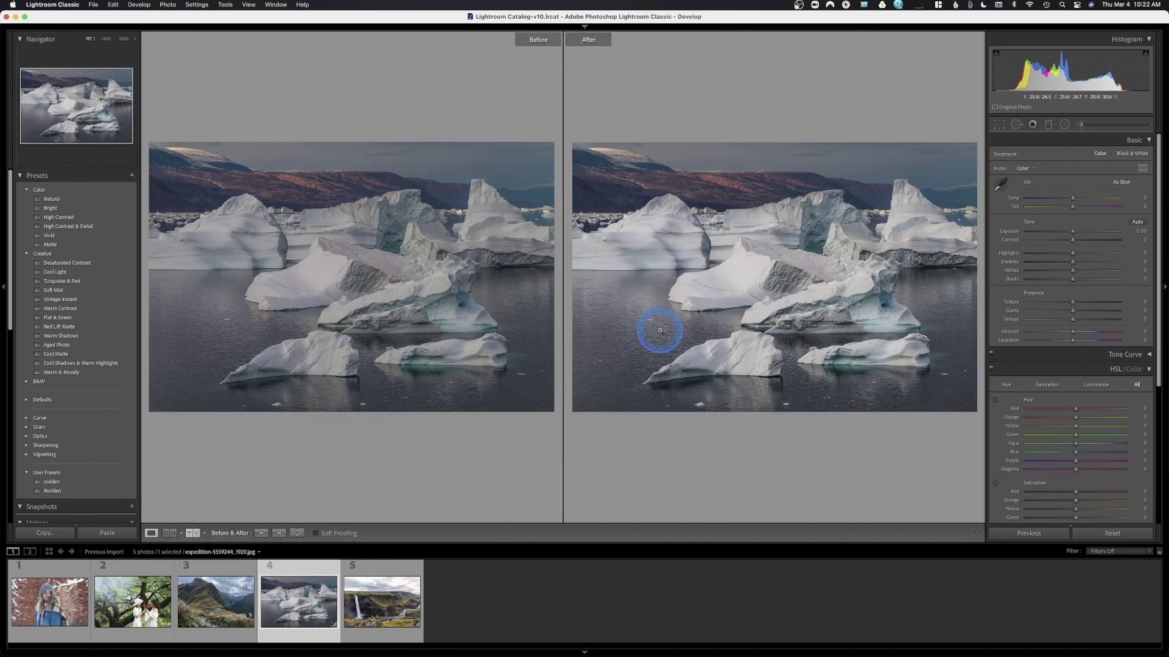